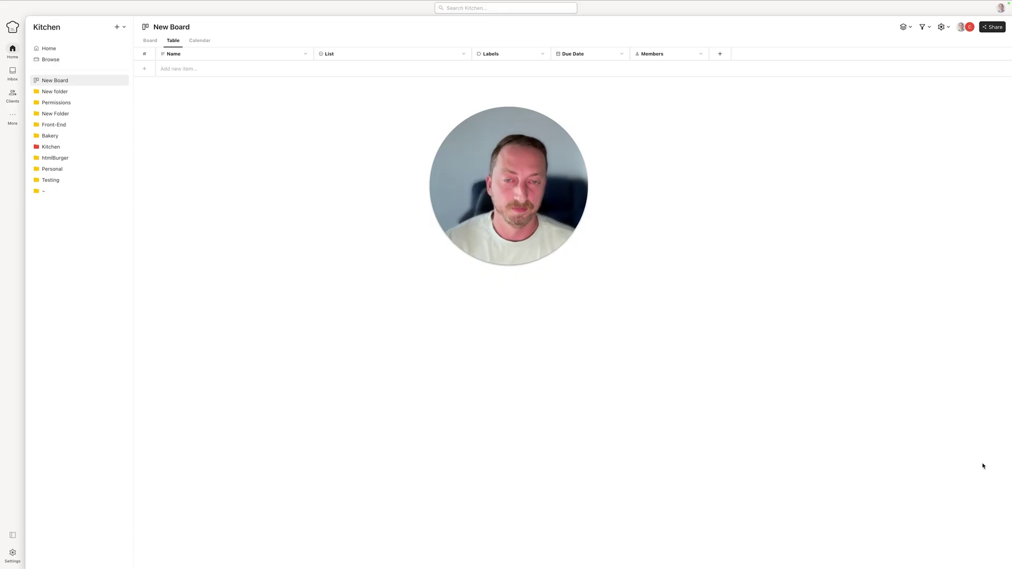
- Preview the tasks on the Board view, then return to the Table view
mouse_move(452, 252)
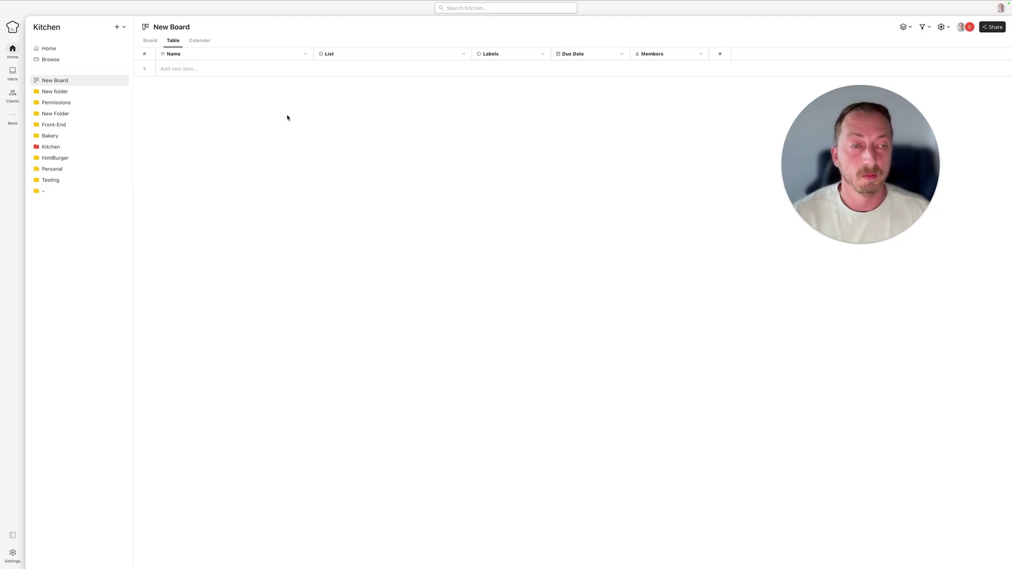
left_click(150, 41)
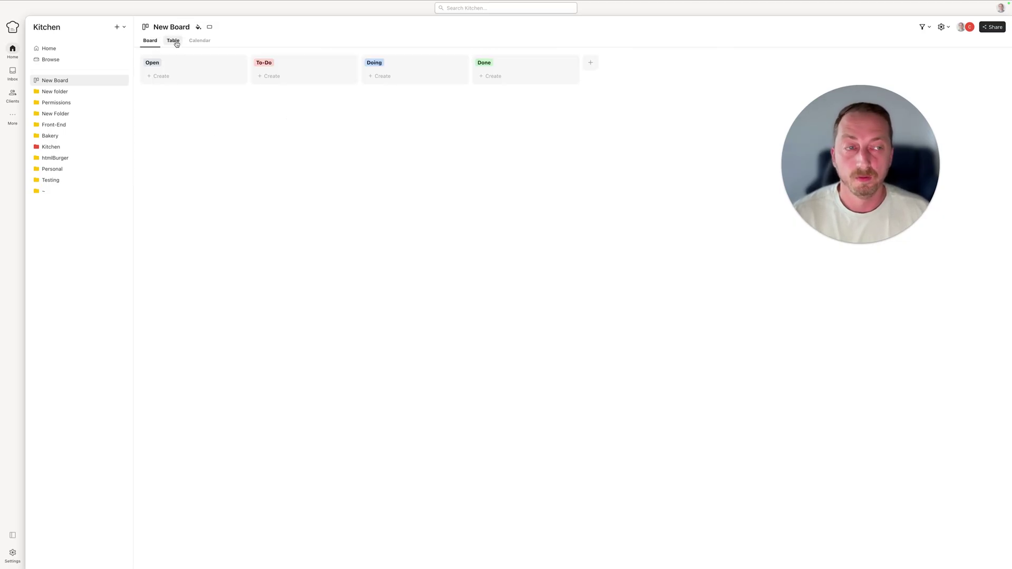
left_click(174, 41)
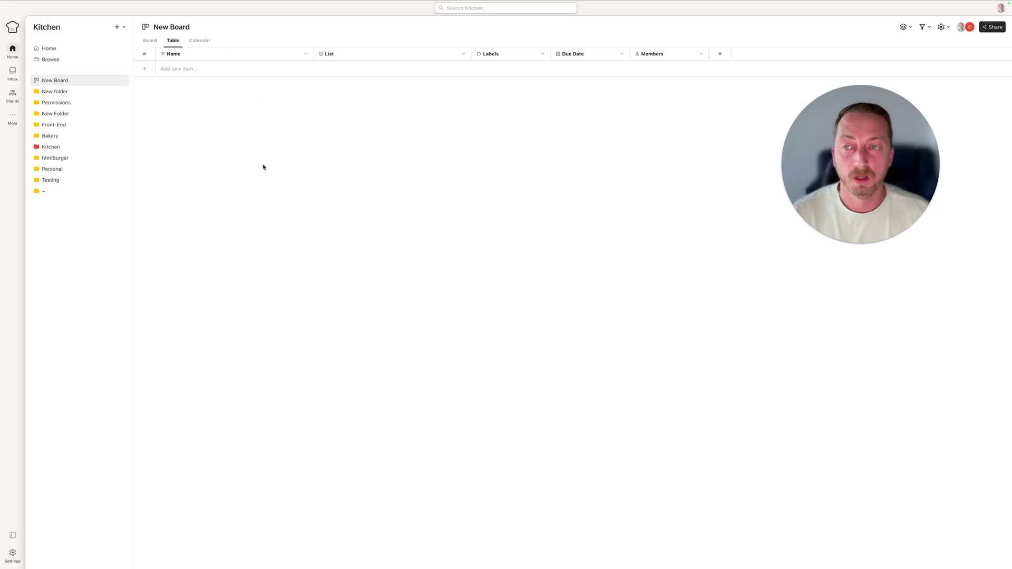
- Add new rows named task 1, task 2, task 3, task 4 and task 5
left_click(205, 73)
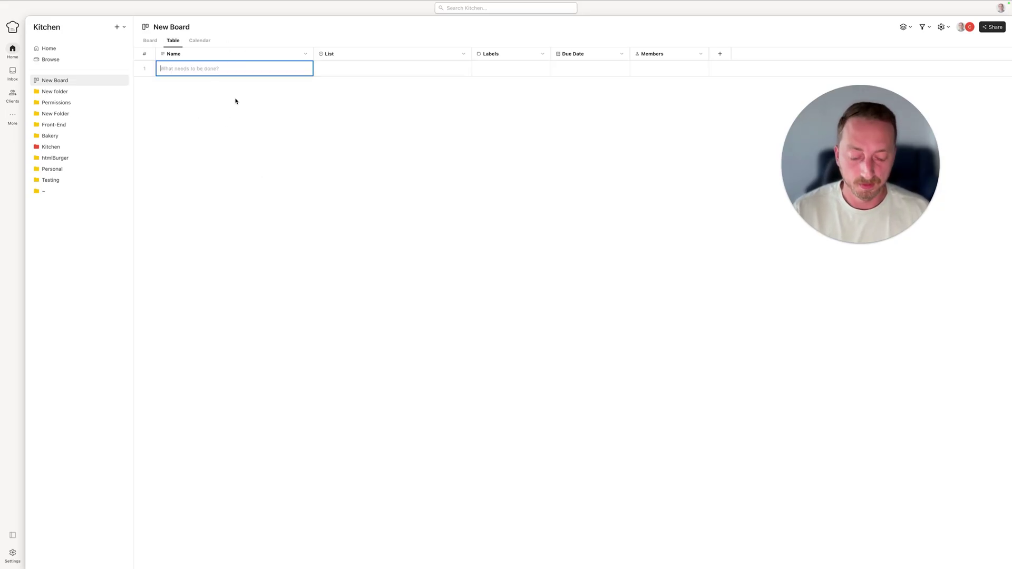
type("t")
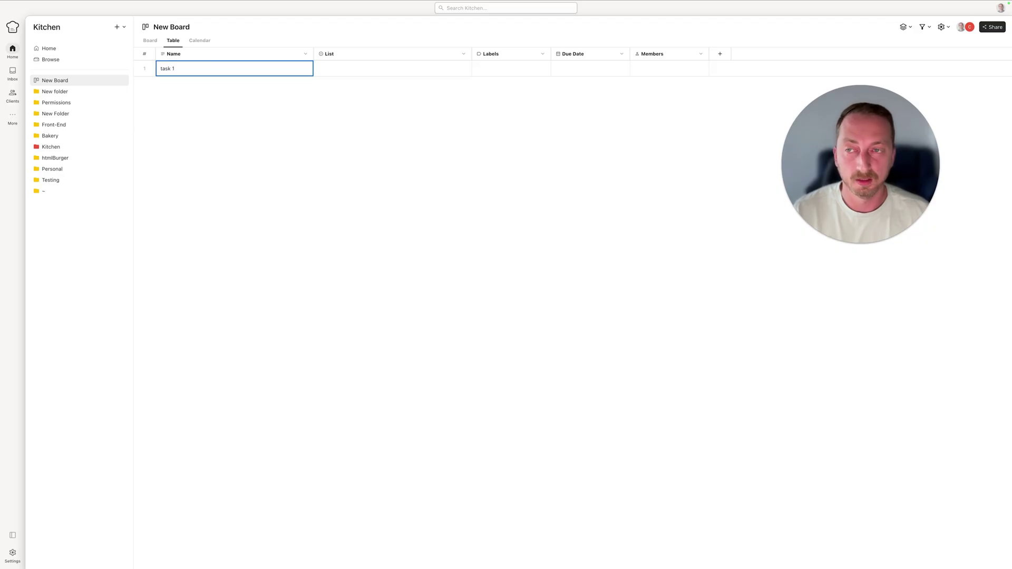
type("ask 1")
key("Return")
key("Return")
type("task 2")
key("Return")
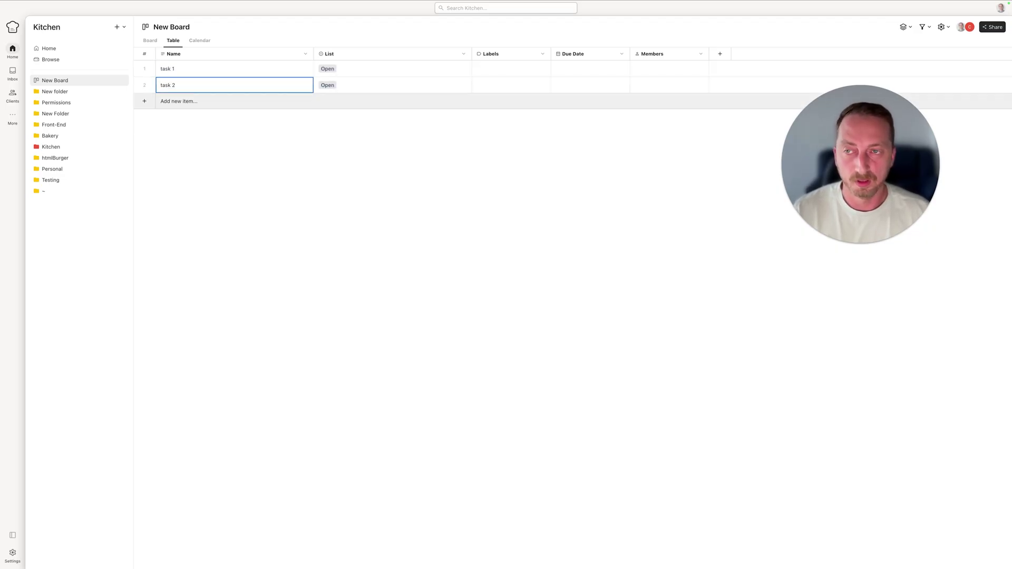
key("Return")
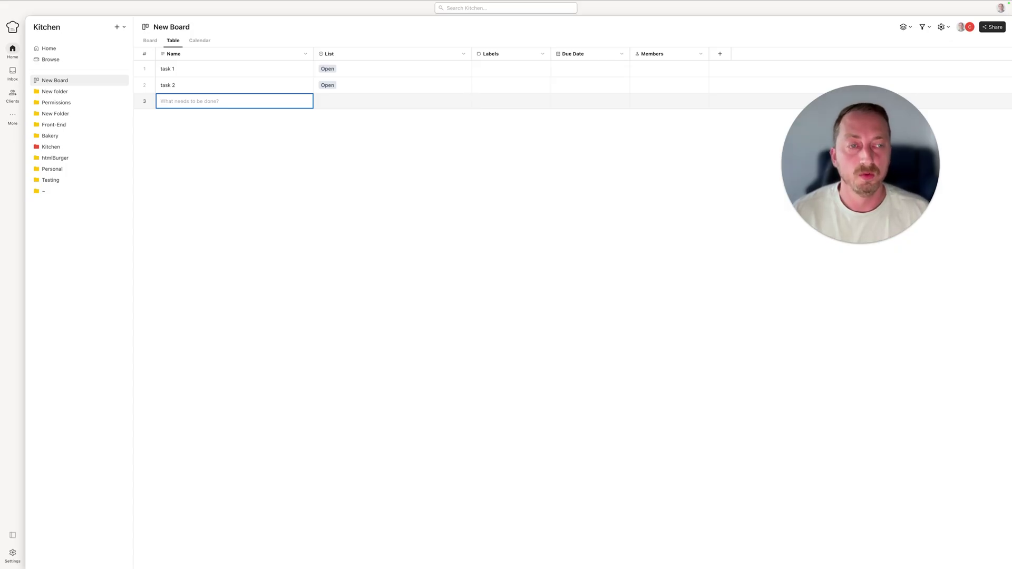
type("task 3")
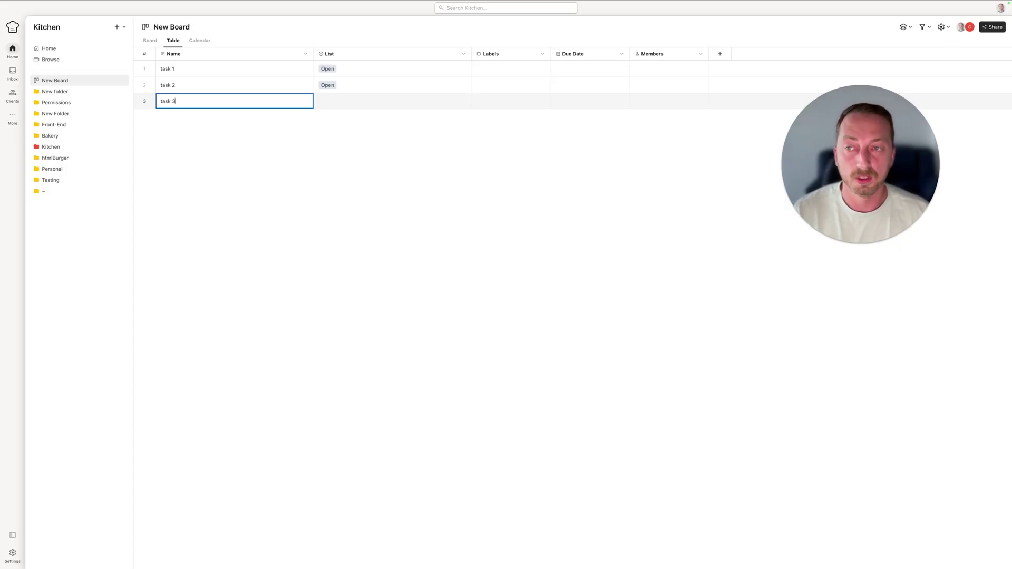
key("Return")
type("task 4")
key("Return")
type("task")
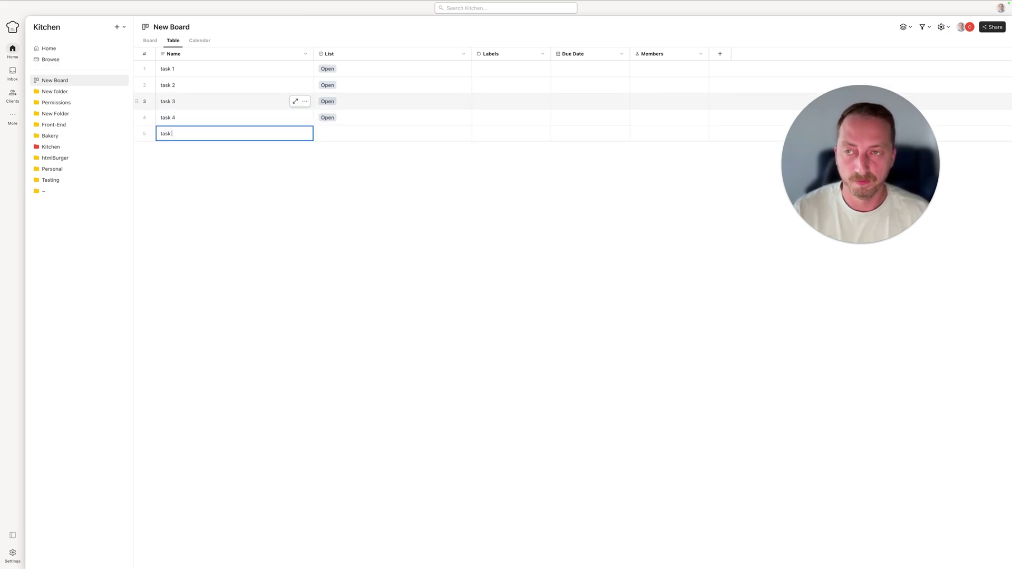
type(" 5")
key("Return")
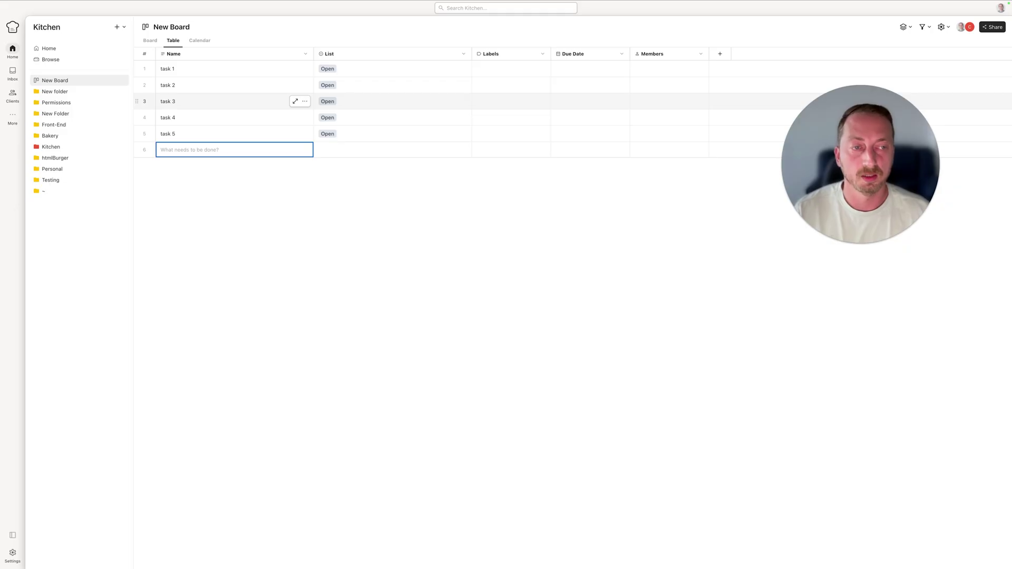
- Discard the empty sixth row and rename task 2 to 'task 5'
key("Escape")
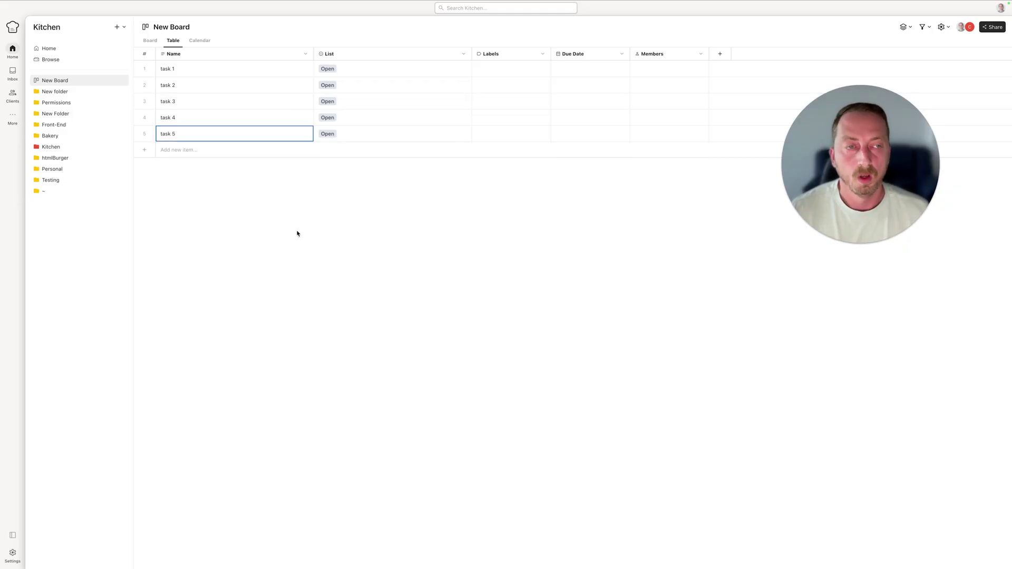
key("Up")
key("Right")
key("Up")
key("Left")
key("Up")
key("Right")
key("Right")
key("Right")
key("Left")
key("Left")
key("Down")
key("Left")
key("Up")
key("Right")
key("Right")
key("Down")
key("Left")
key("Left")
key("Up")
key("Right")
key("Right")
key("Left")
key("Left")
key("Return")
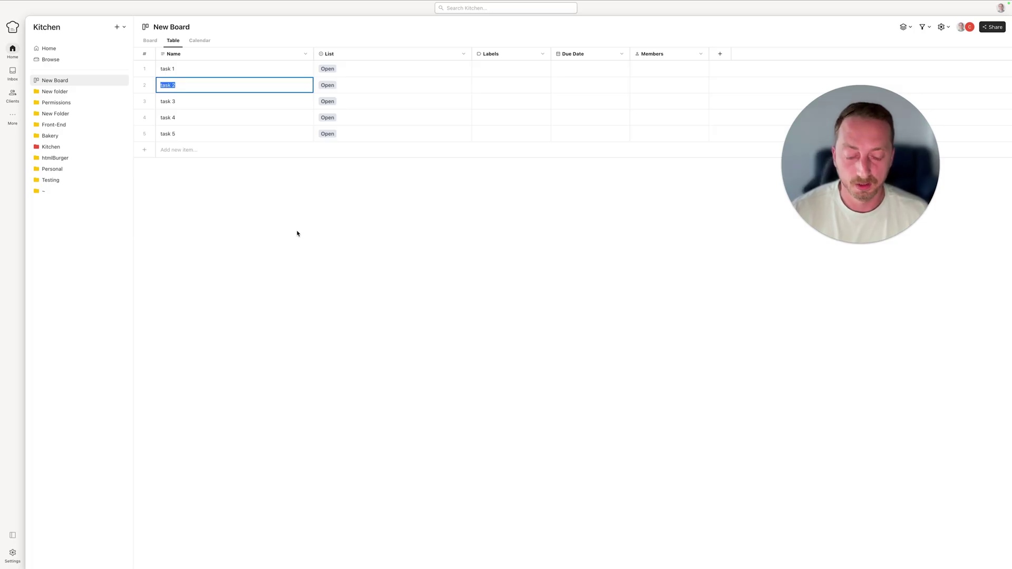
type("task 5")
key("Return")
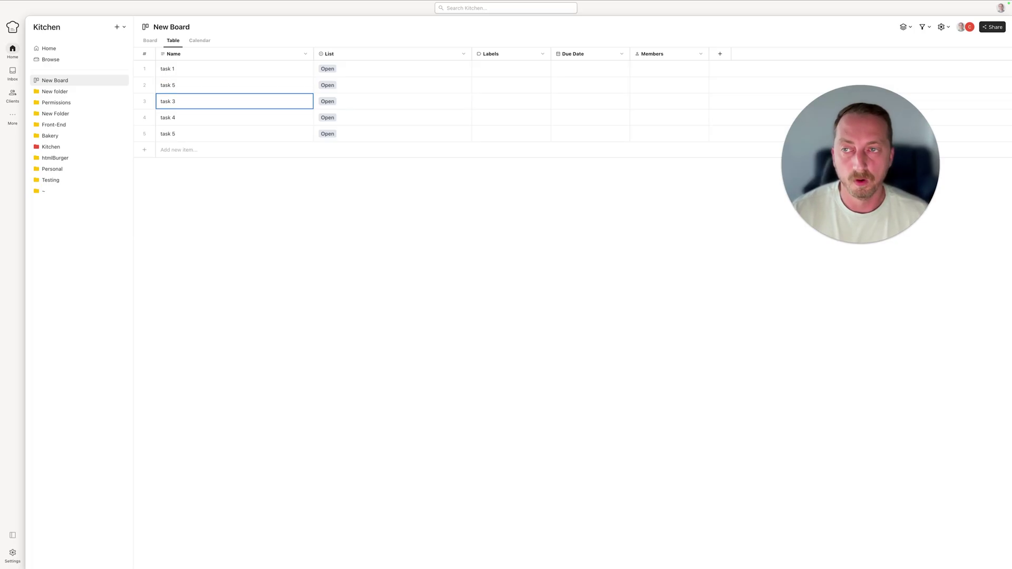
- Rename the third task to 'task 10'
key("Up")
key("Up")
key("Down")
key("Down")
key("Down")
key("Up")
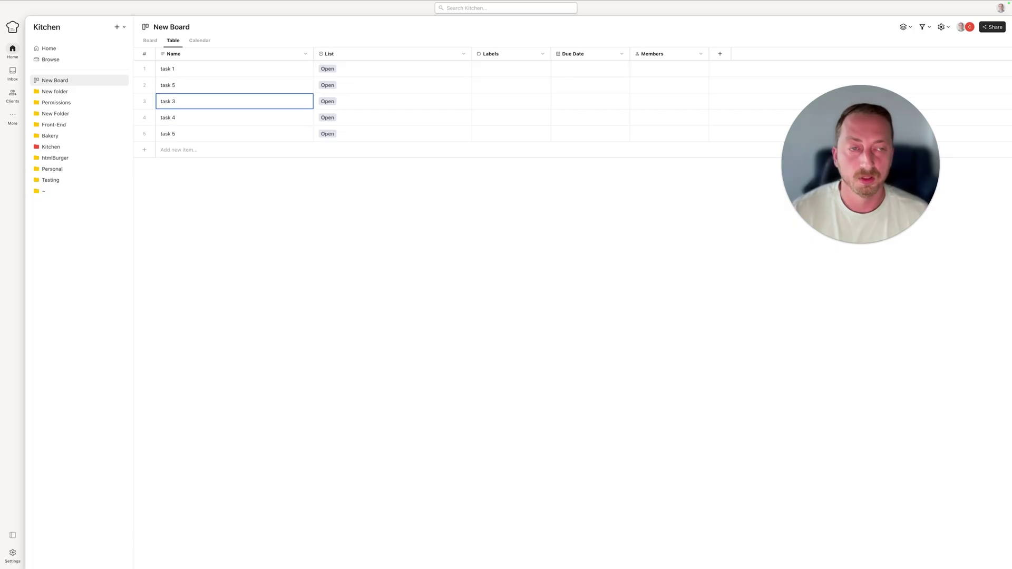
type("task")
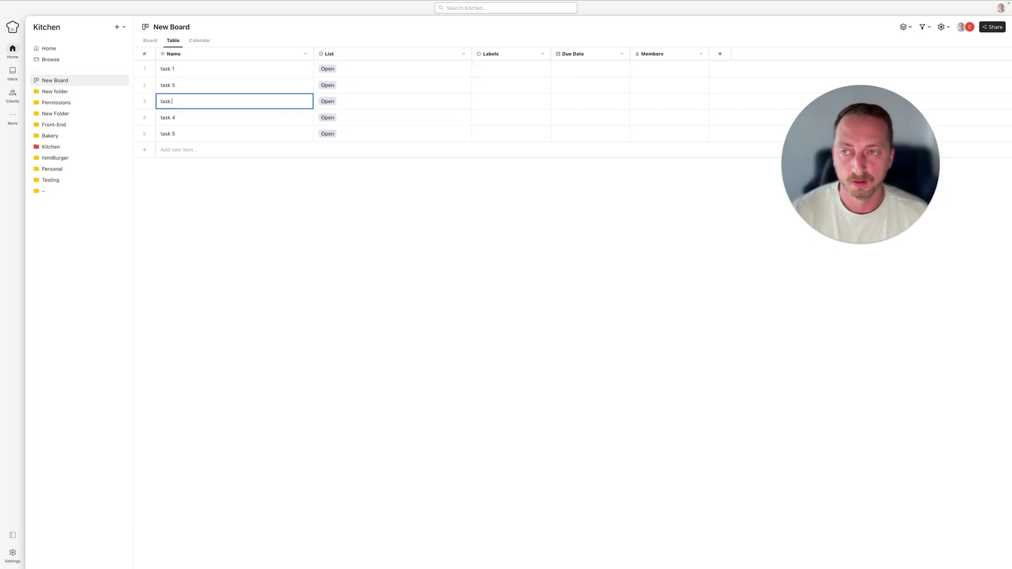
type(" 10")
key("Return")
- Set task 10's List cell to To-Do
key("Up")
key("Right")
key("Right")
key("Left")
key("Right")
key("Left")
key("Right")
key("Up")
key("Left")
key("Right")
key("Left")
key("Down")
key("Right")
key("Left")
key("Return")
key("Down")
key("Down")
key("Return")
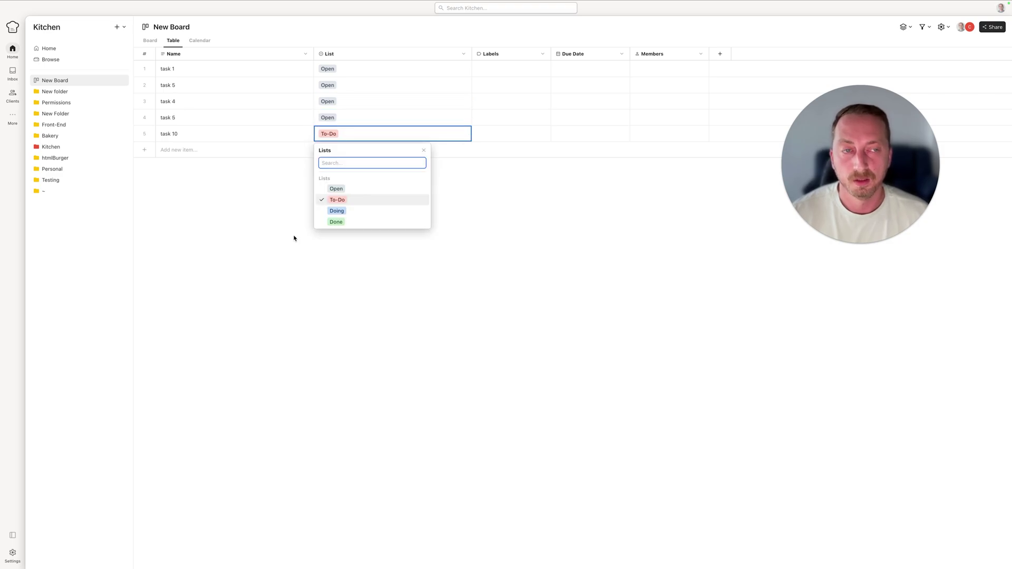
left_click(294, 238)
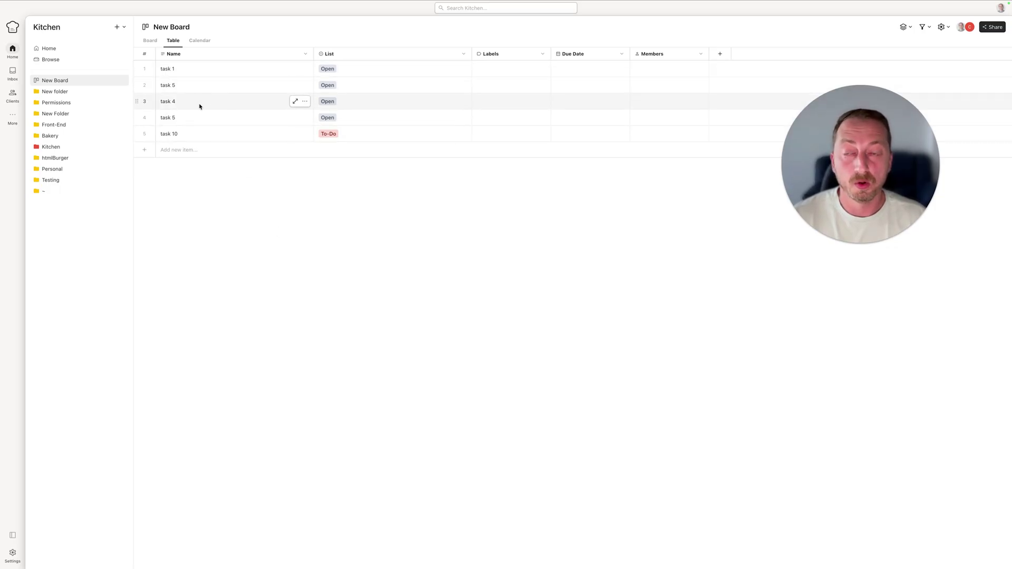
- Drag task 10 and task 5 to new row positions, checking the result on the Board view
left_click_drag(137, 136, 149, 69)
left_click_drag(137, 136, 146, 69)
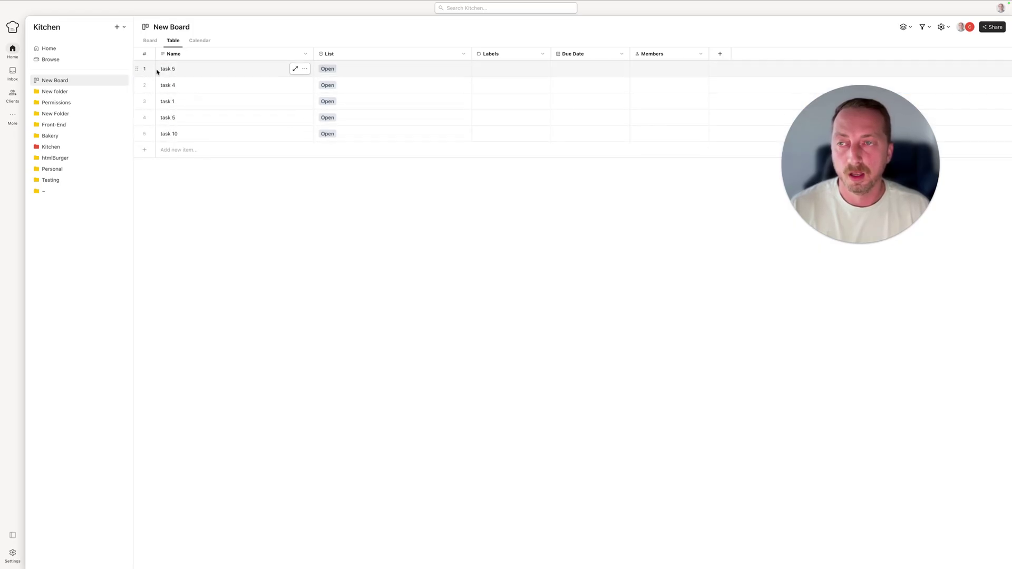
left_click(149, 44)
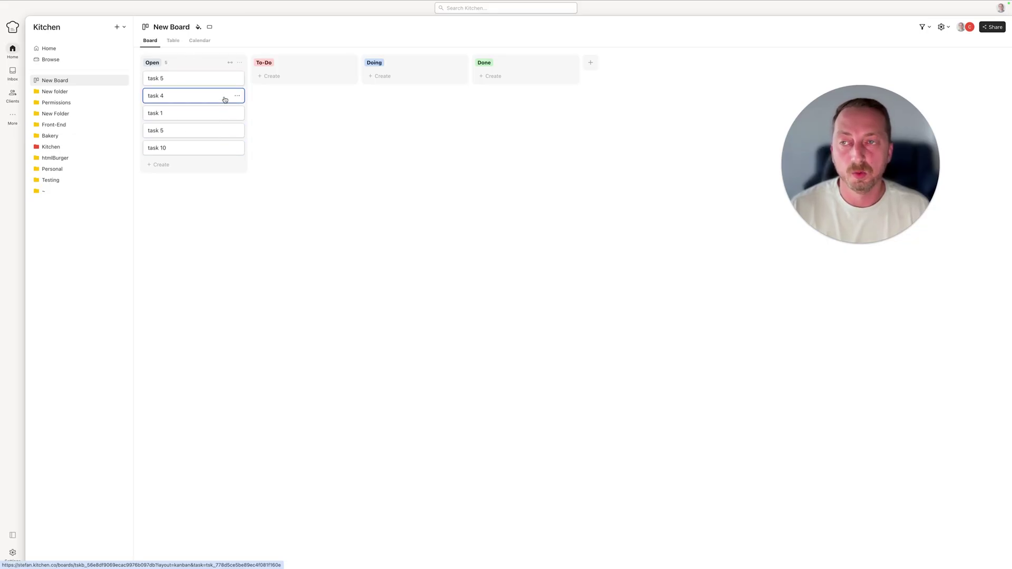
left_click(173, 41)
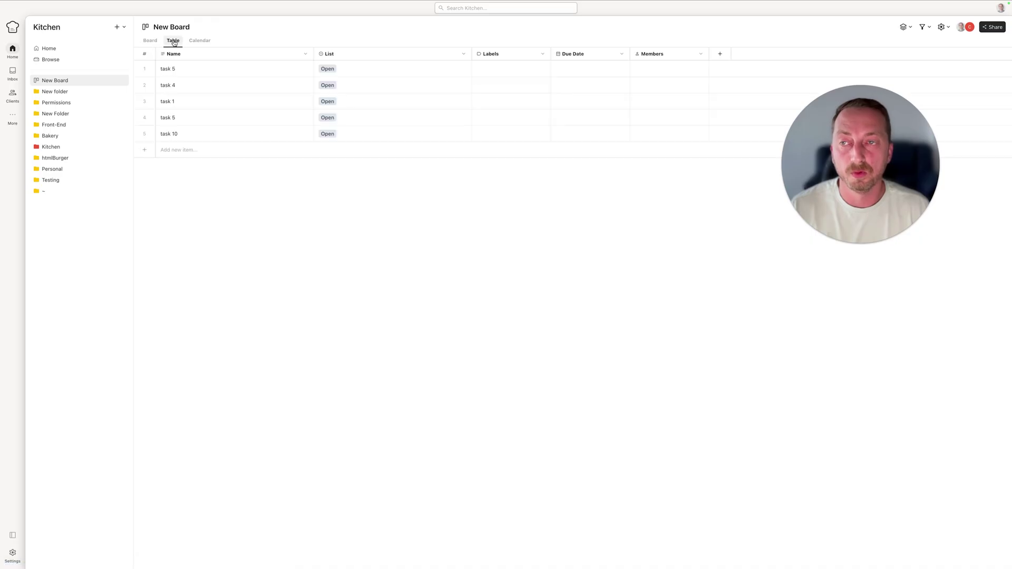
- Reorder task 5 in the Open column and move the last task 5 up to third place
left_click(150, 41)
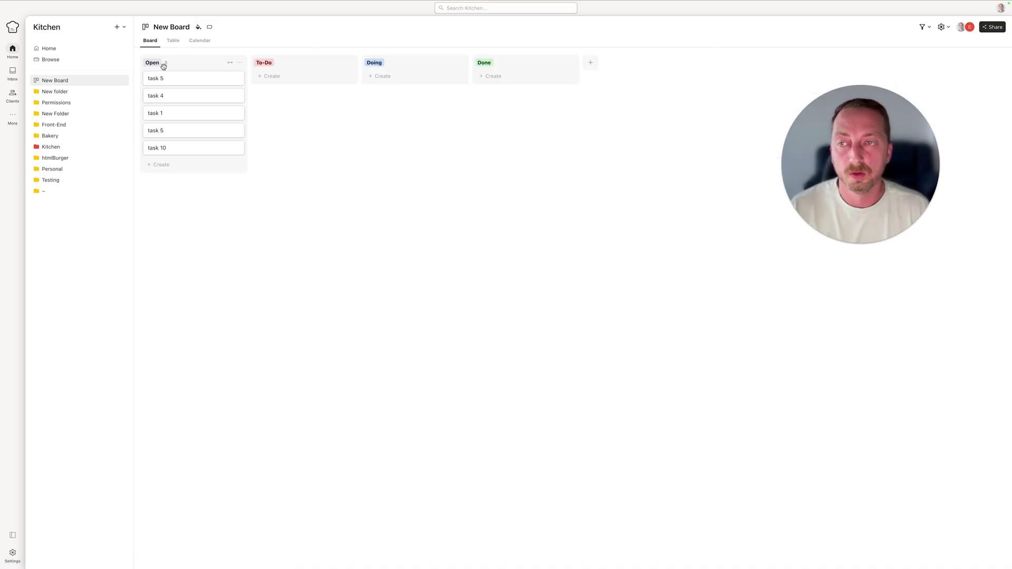
left_click_drag(170, 81, 214, 164)
left_click(173, 41)
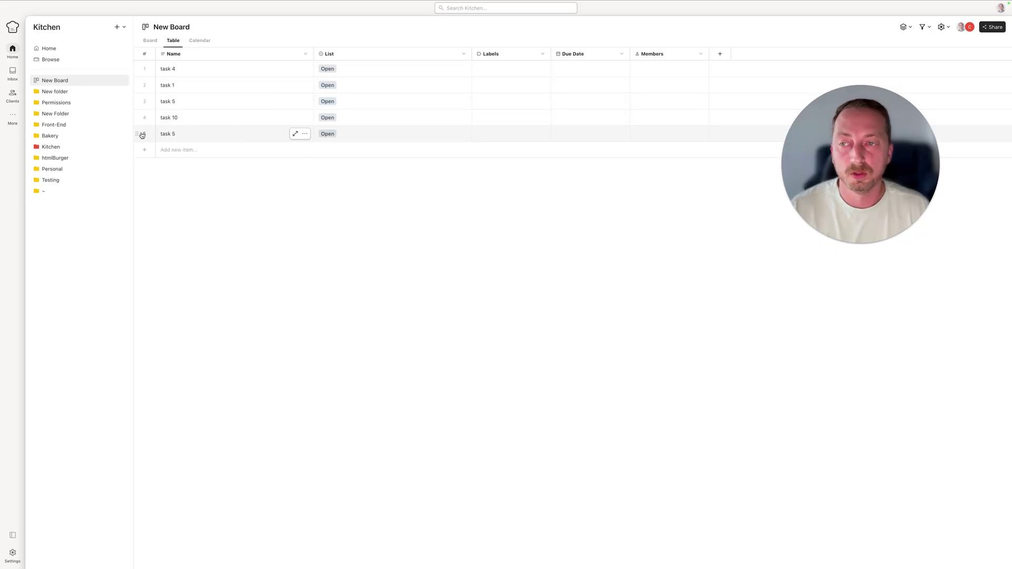
left_click_drag(142, 135, 215, 100)
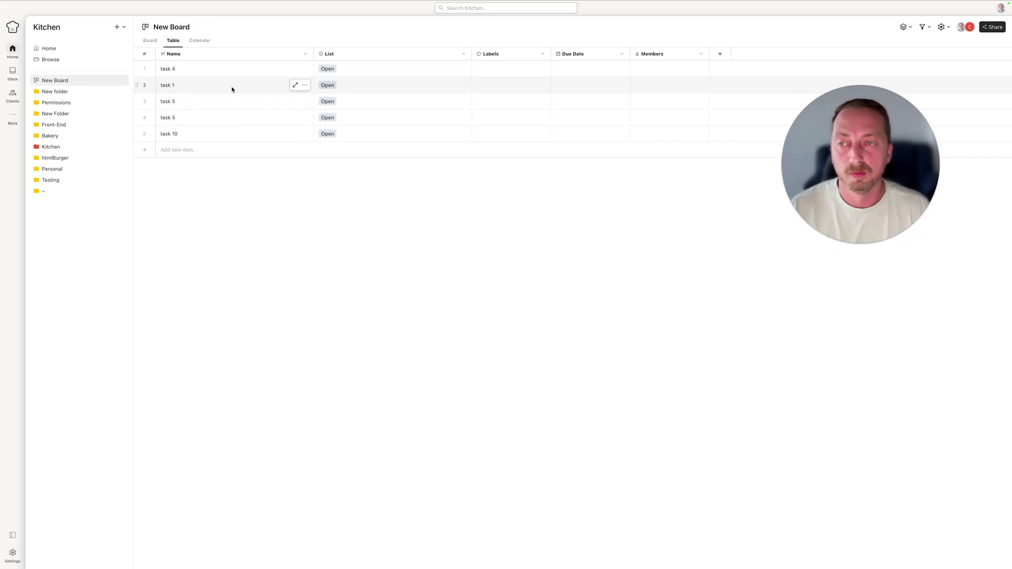
left_click(150, 41)
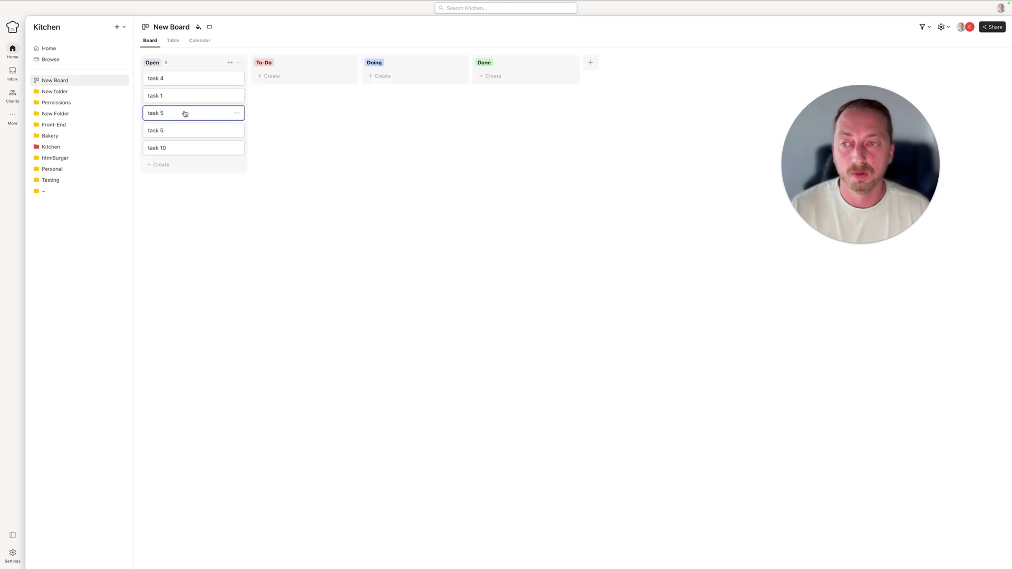
left_click(173, 41)
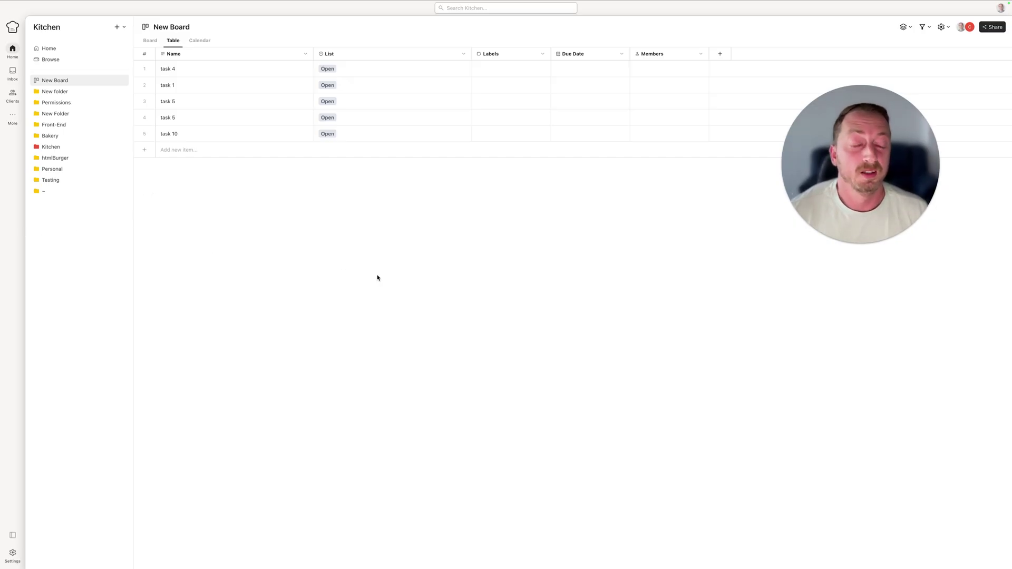
left_click_drag(811, 200, 841, 278)
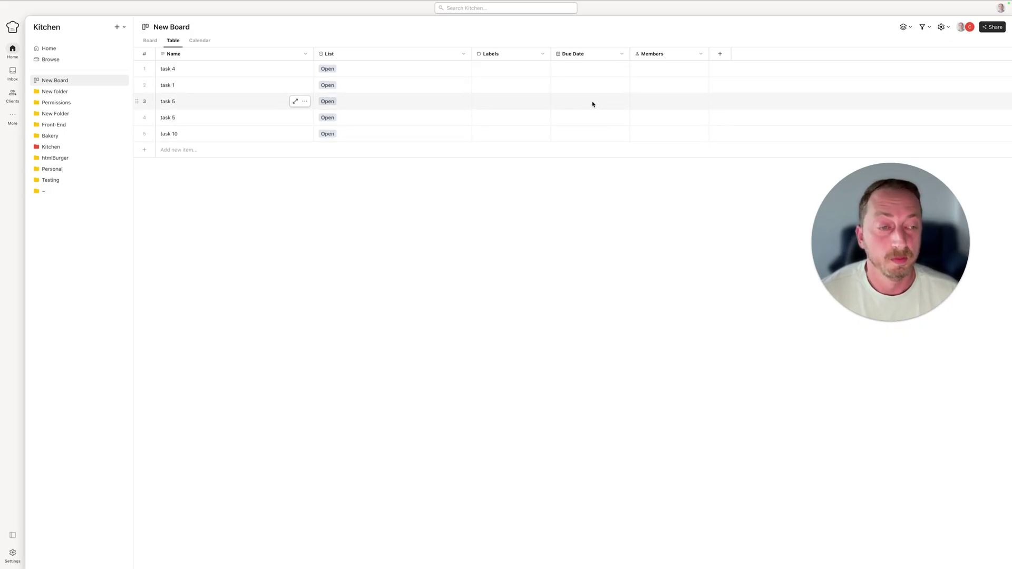
- Add a Number column named Price formatted as USD
left_click(721, 54)
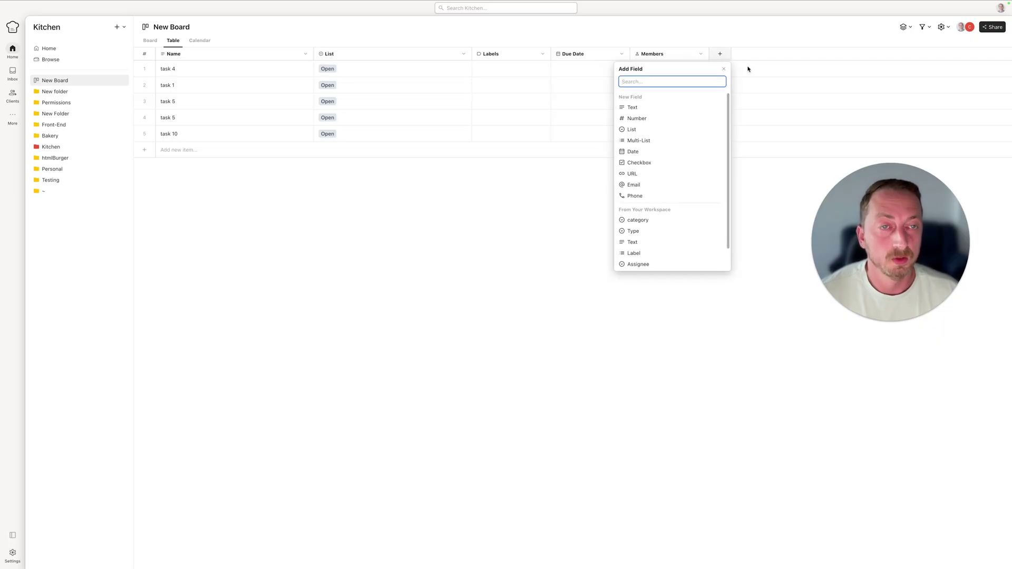
left_click(672, 118)
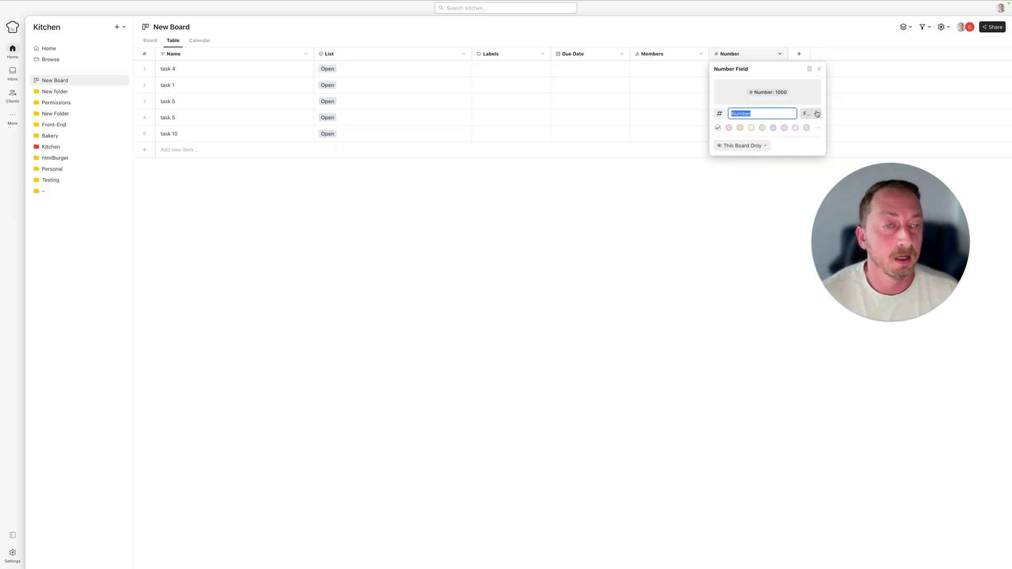
type("Price")
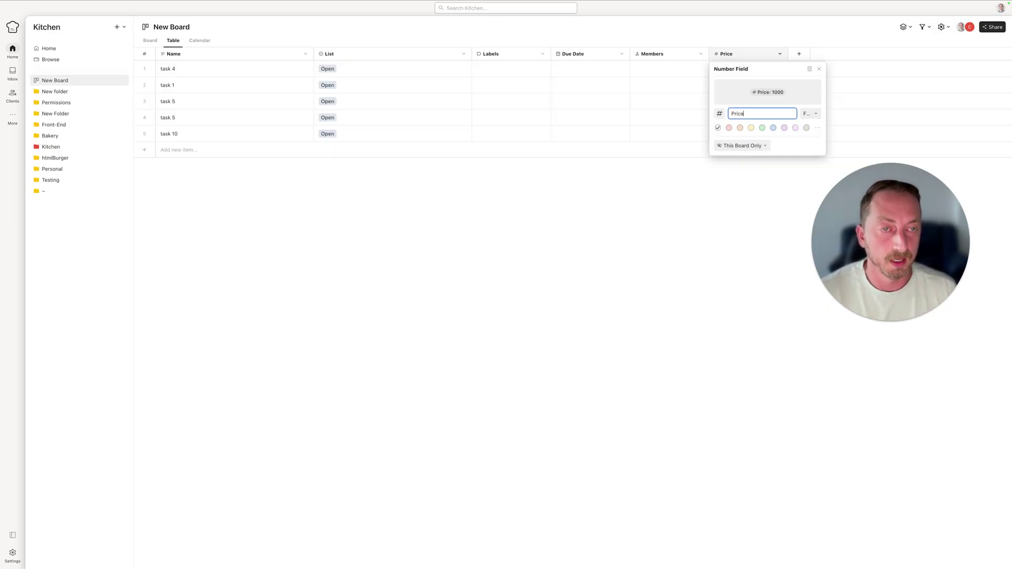
left_click(811, 114)
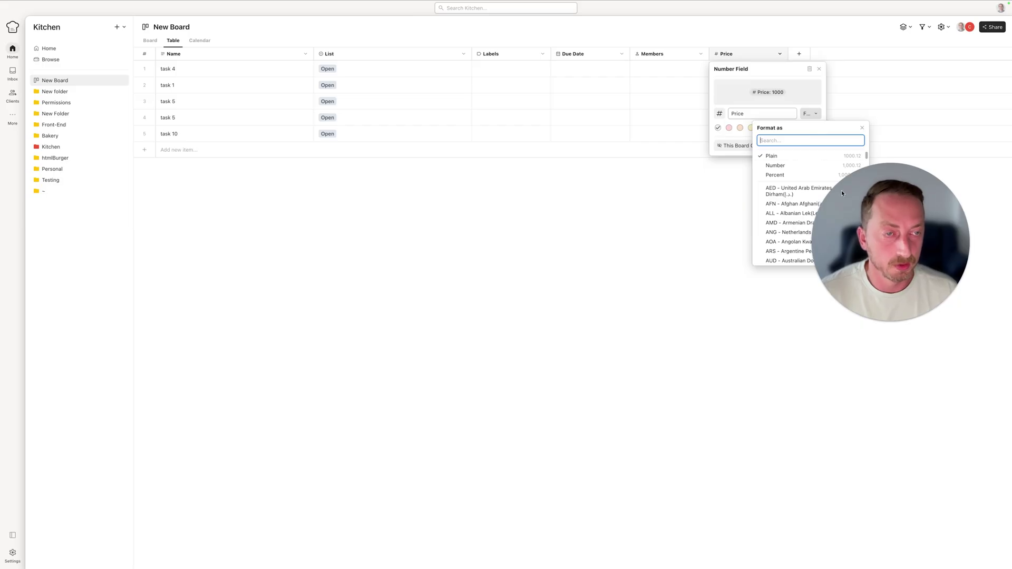
type("usd")
left_click(796, 156)
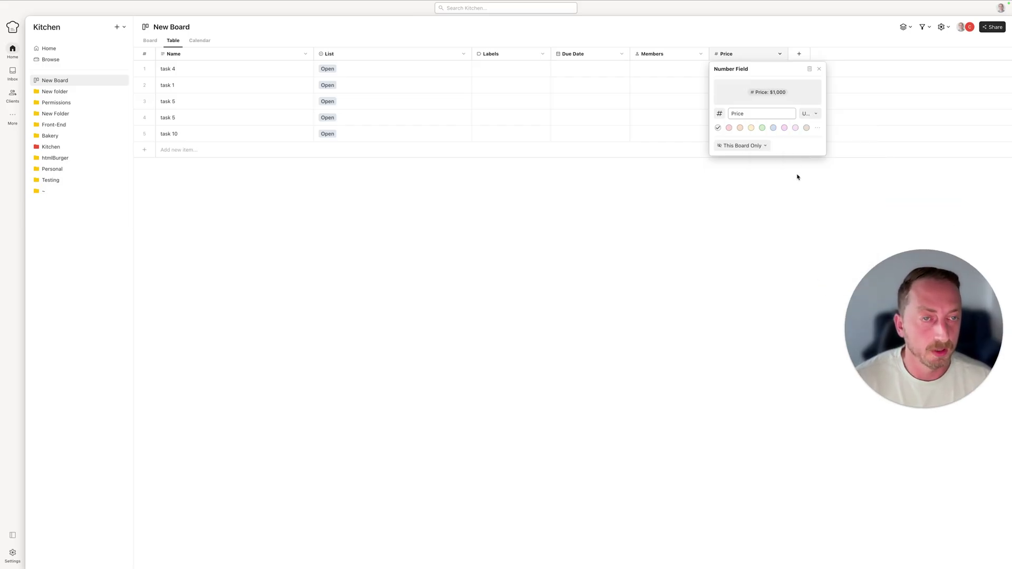
left_click(767, 205)
- Enter a price of 1000 for task 1
left_click(745, 85)
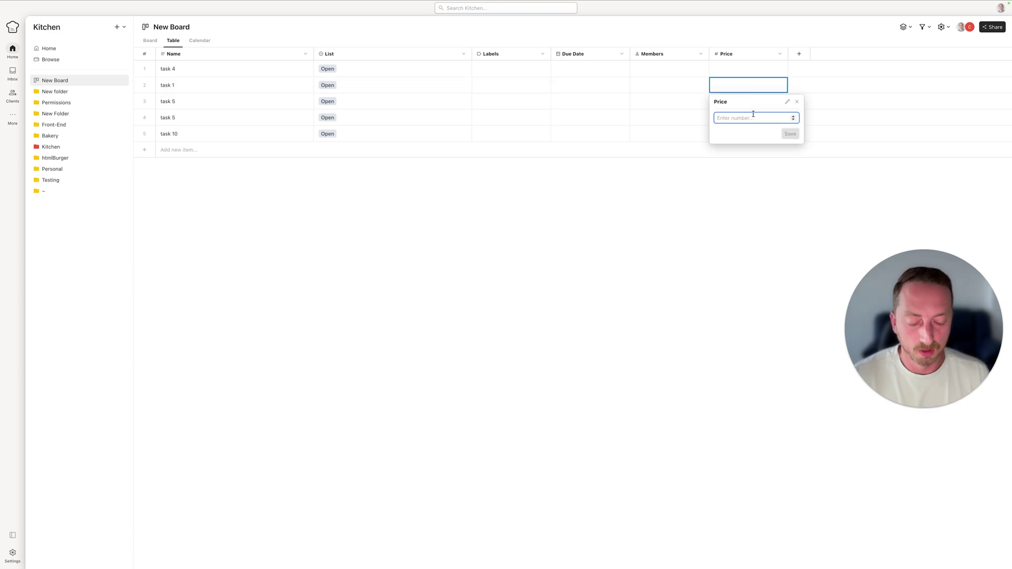
type("1000")
key("Return")
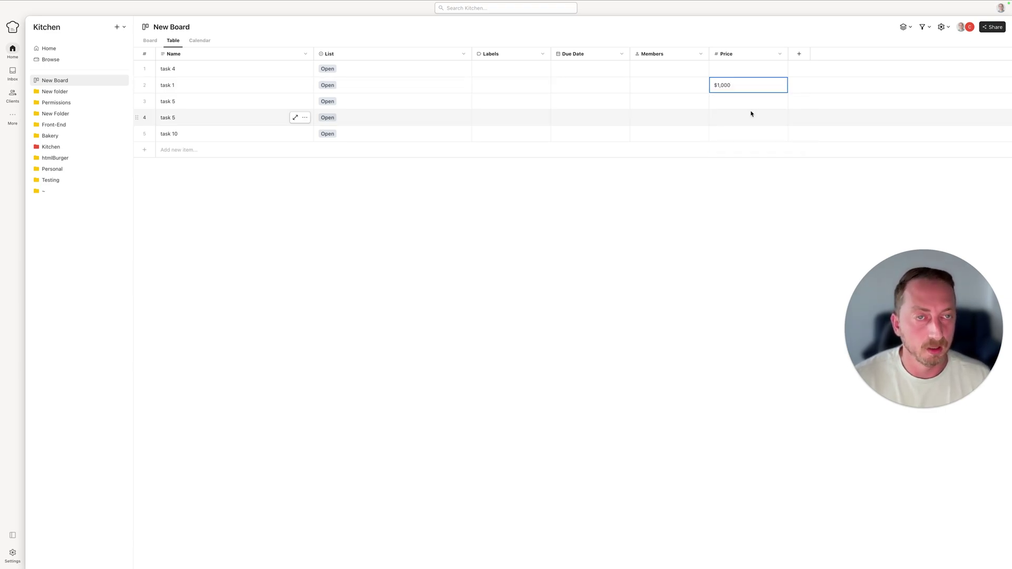
- Add a List column with Option 1 and Option 2, setting task 1 to Option 1
left_click(800, 54)
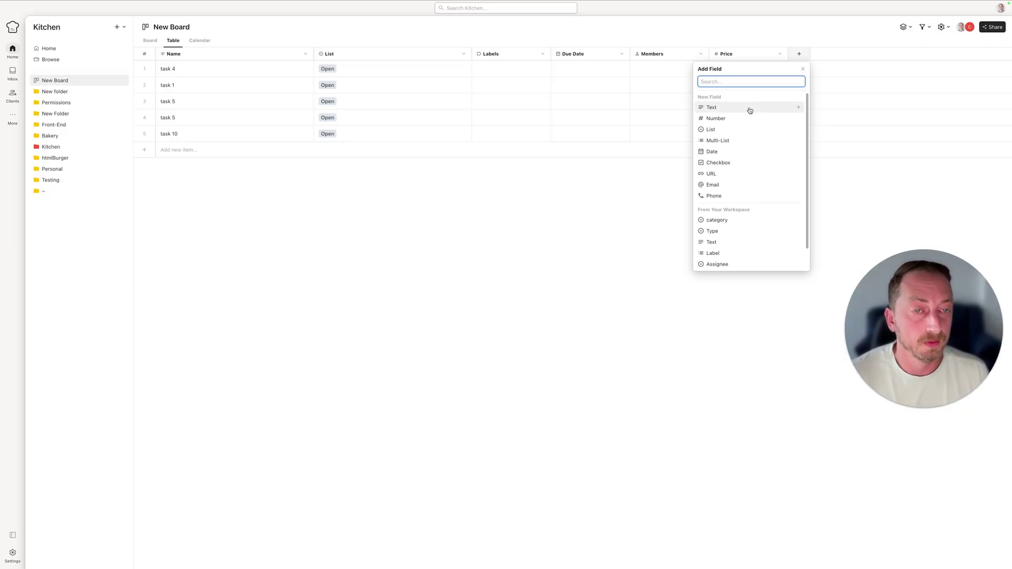
left_click(747, 130)
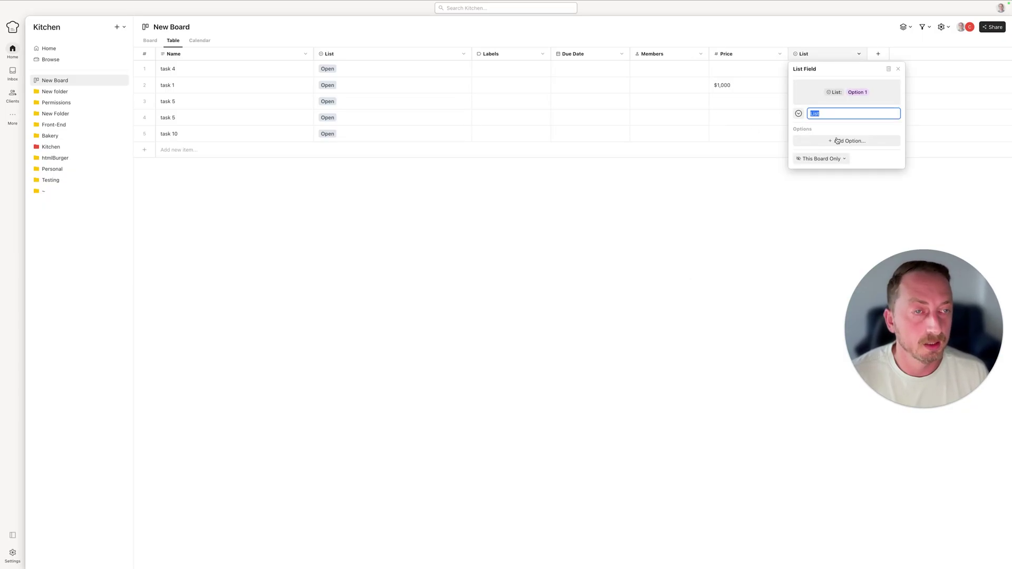
type("Option 1")
key("Return")
type("Opti")
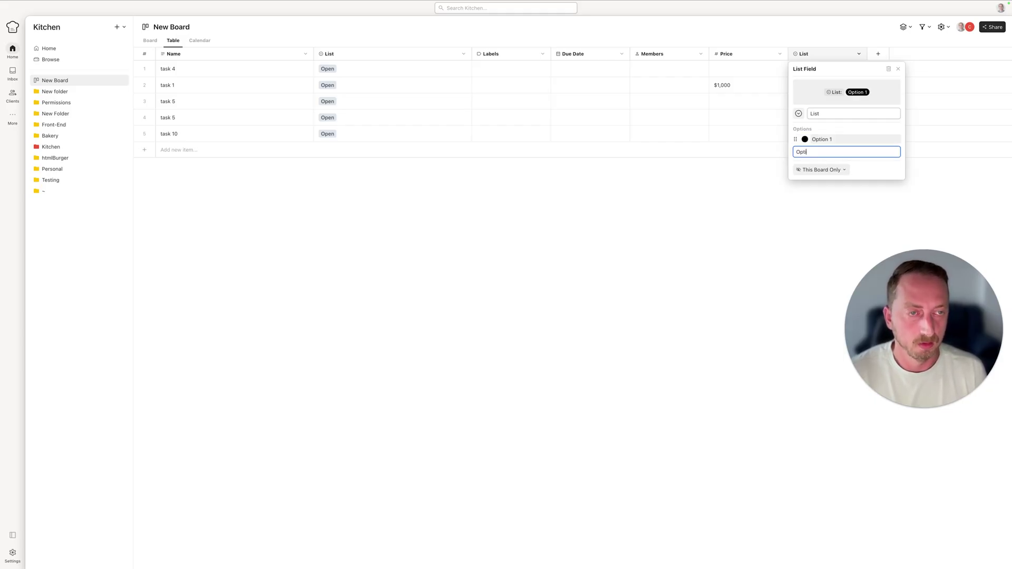
type("on 2")
key("Return")
key("Escape")
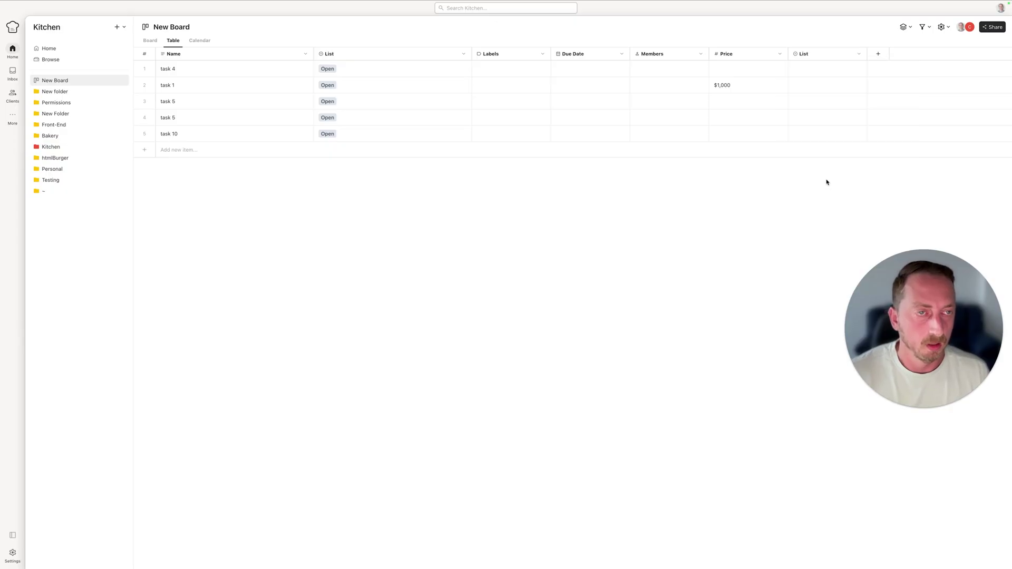
left_click(825, 86)
left_click(832, 142)
left_click(836, 190)
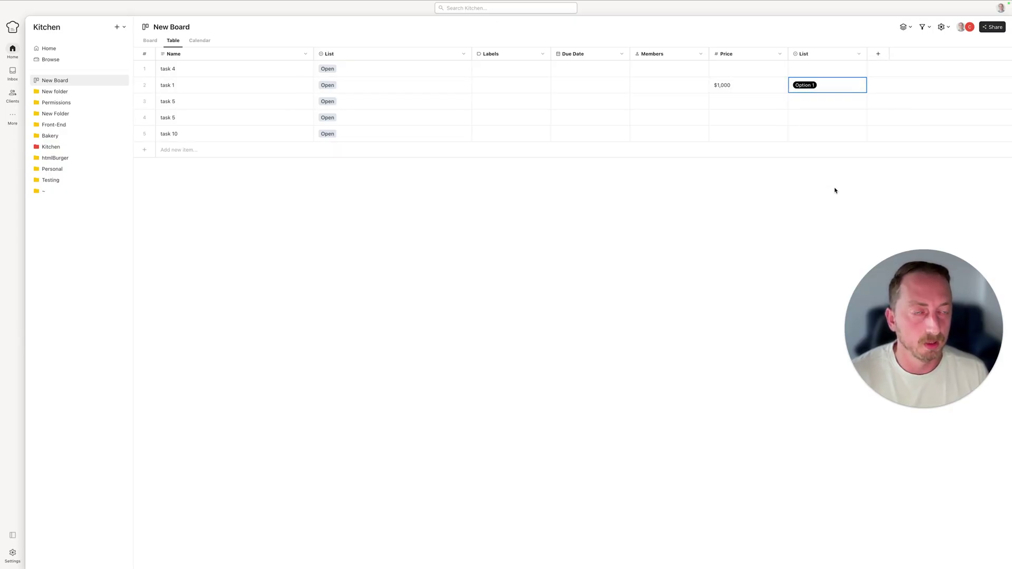
- Add a Multi-List column with options 1, 2 and 3
left_click(879, 53)
left_click(830, 142)
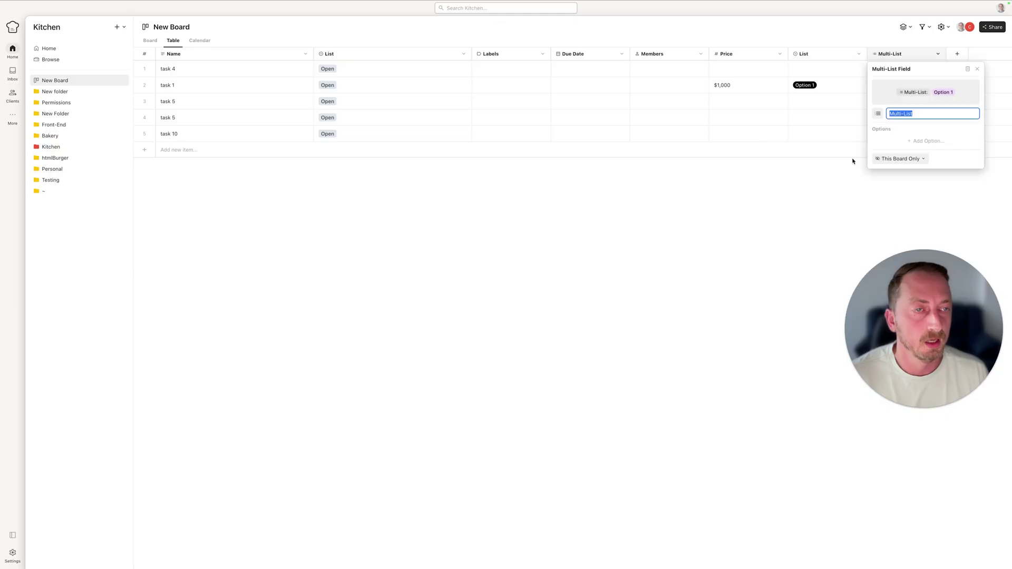
left_click(929, 140)
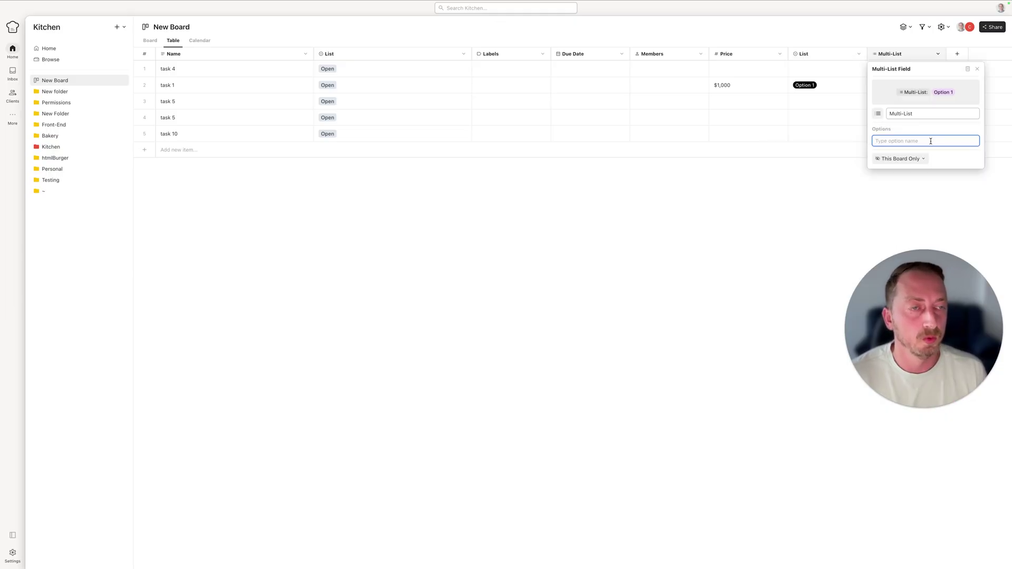
type("1")
key("Return")
type("2")
key("Return")
type("3")
key("Return")
left_click(809, 185)
- Tag row 4 with Multi-List options 1 and 2, and task 1 with option 3
left_click(897, 116)
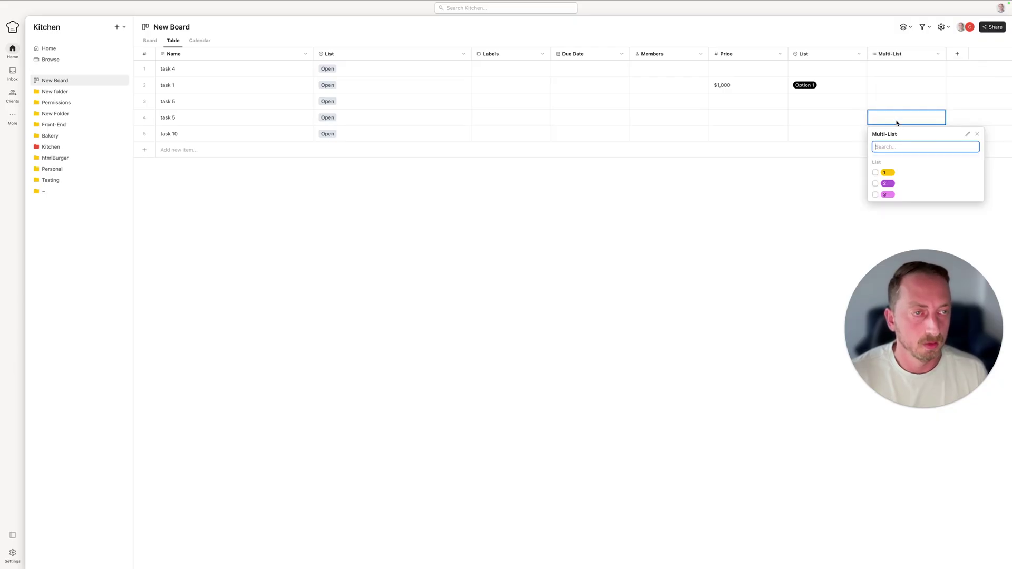
key("Down")
key("Return")
key("Down")
key("Return")
left_click(909, 86)
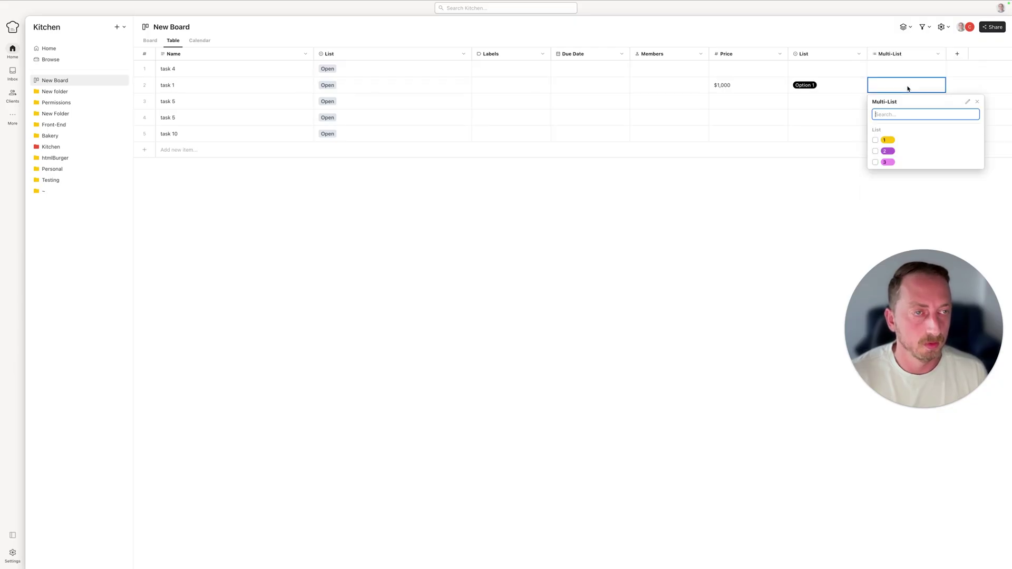
left_click(897, 162)
left_click(833, 213)
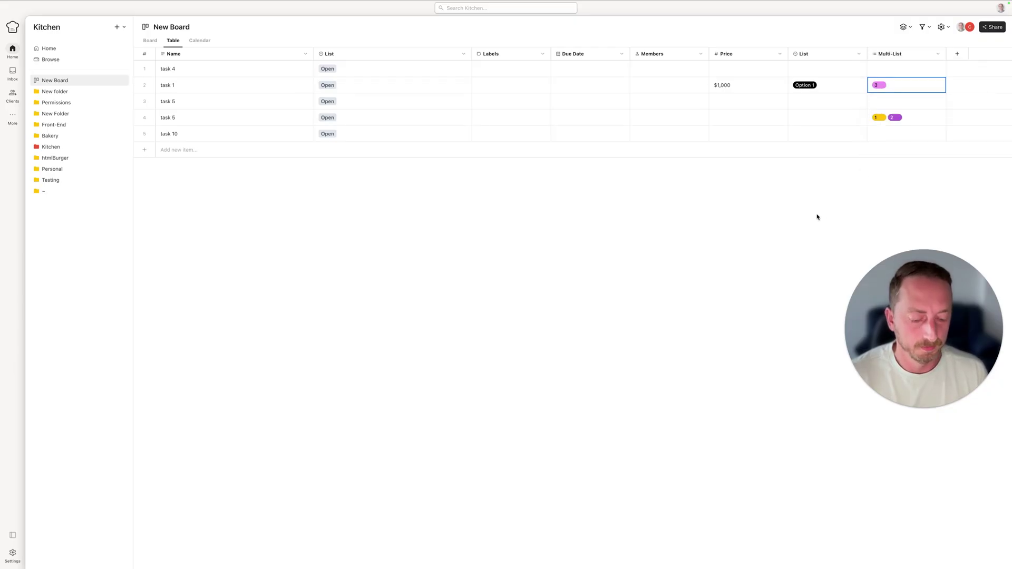
left_click(956, 56)
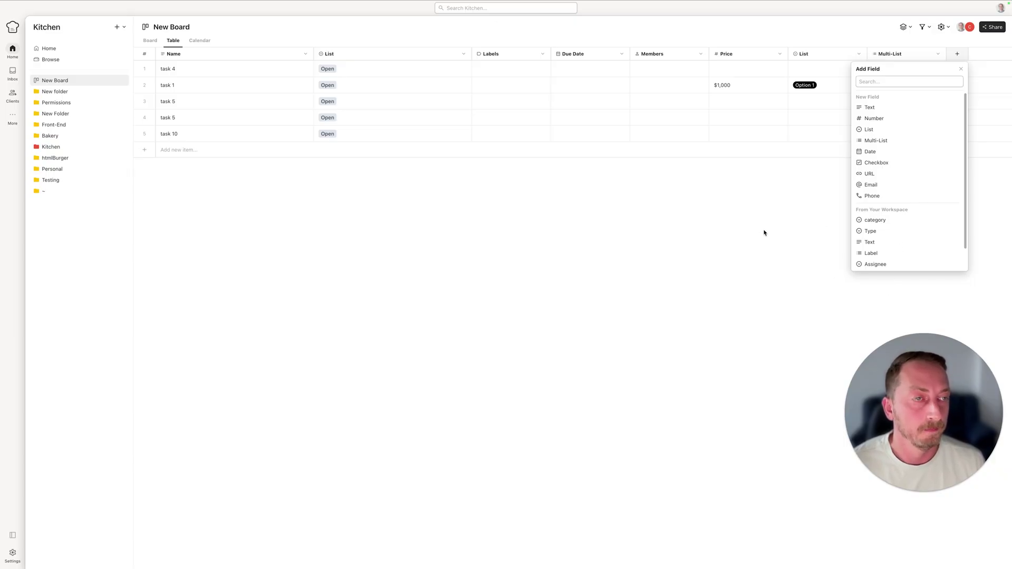
left_click(571, 311)
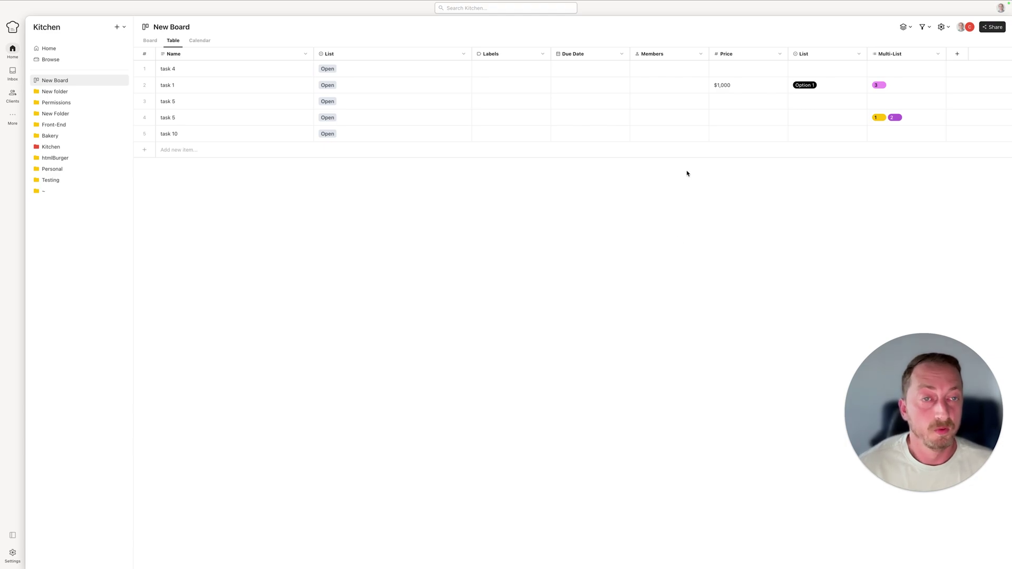
- Move the Price column right after List and resize it to 300
left_click_drag(755, 56, 476, 66)
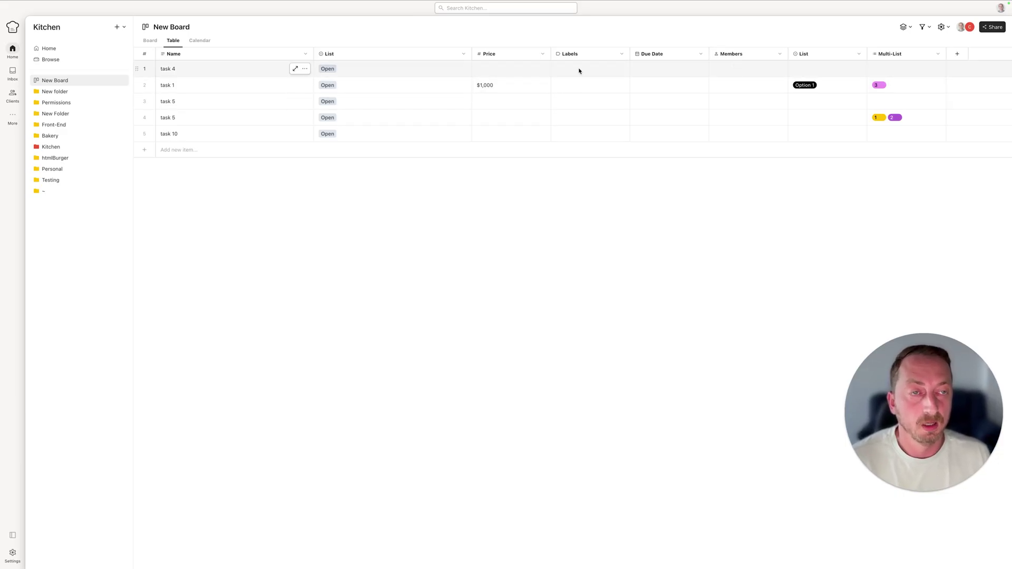
mouse_move(550, 54)
left_mouse_down()
mouse_move(622, 60)
mouse_move(558, 60)
left_mouse_up()
right_click(555, 59)
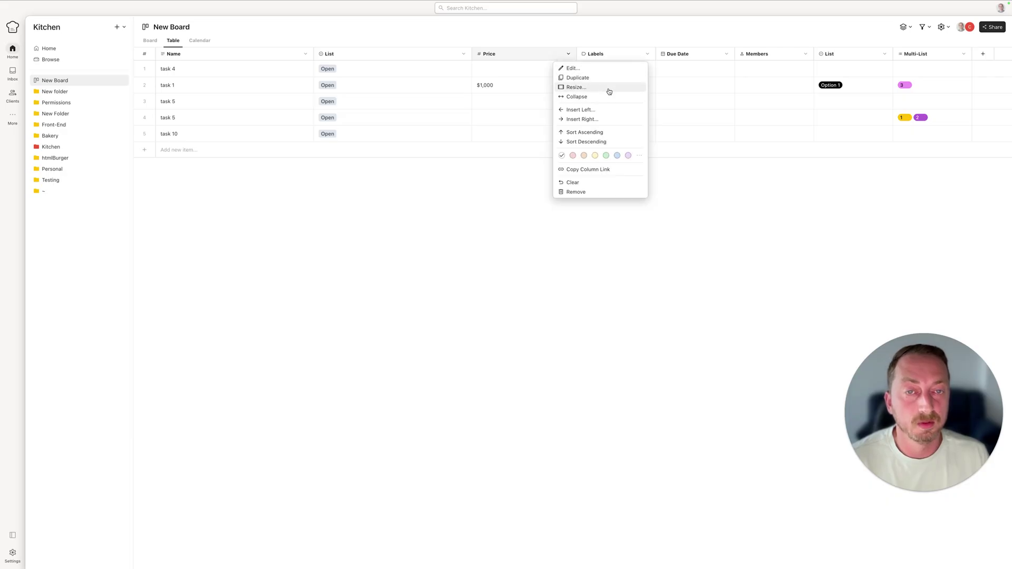
left_click(576, 87)
type("300")
key("Return")
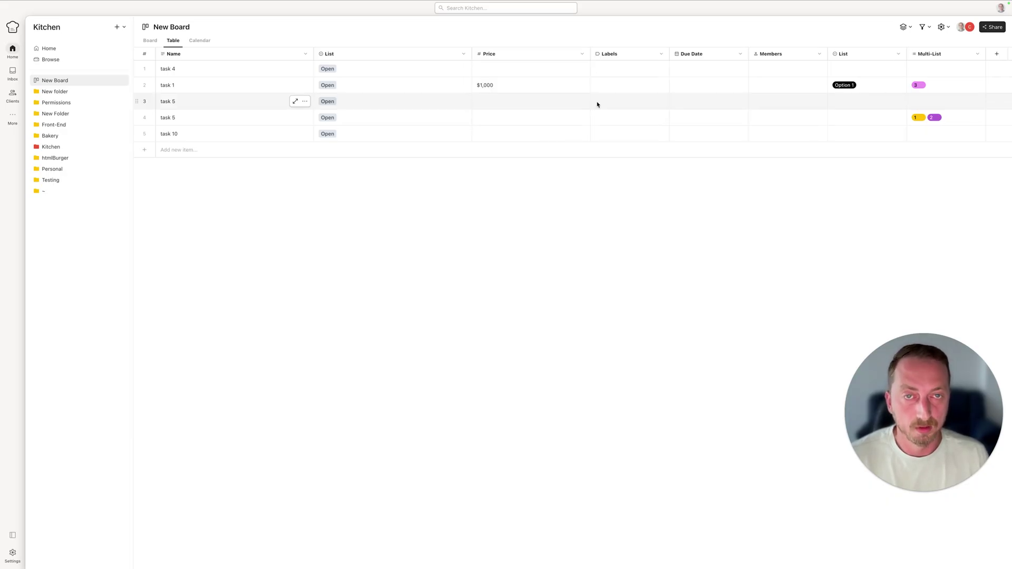
- Collapse the Labels and Due Date columns
right_click(640, 57)
left_click(657, 78)
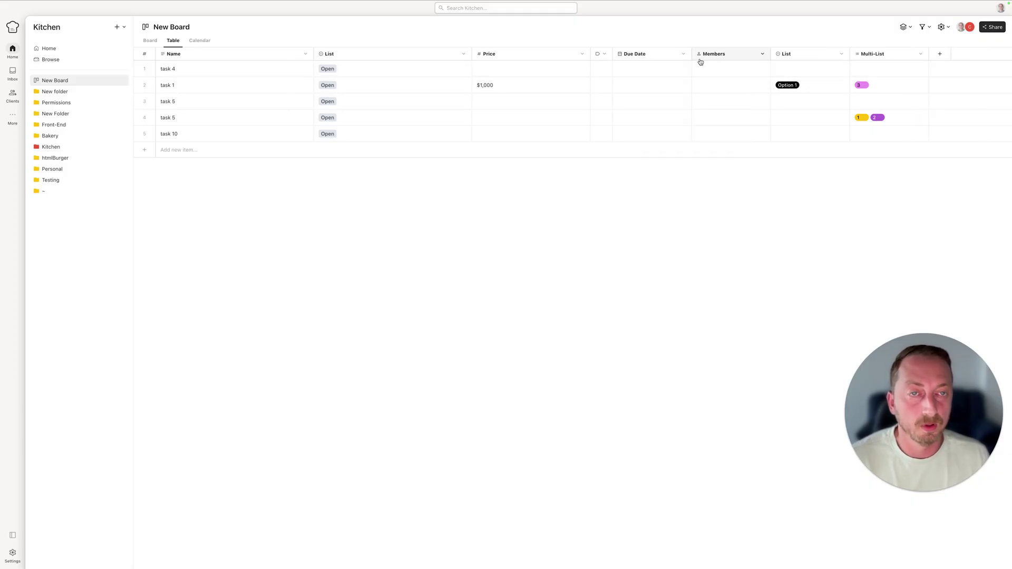
left_click_drag(692, 53, 636, 54)
left_click(626, 54)
left_click(616, 201)
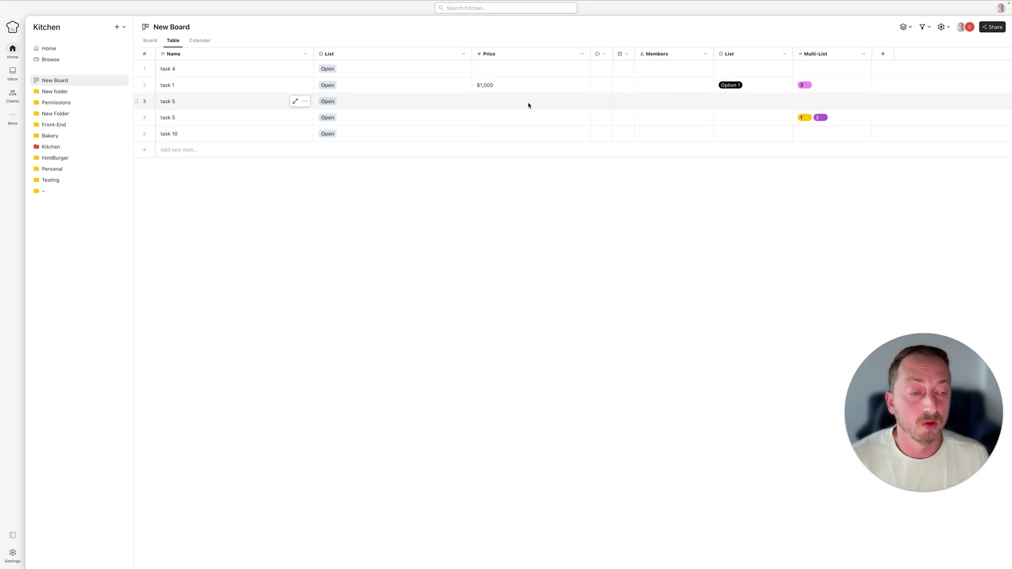
- Shade task 1's $1,000 Price cell yellow
right_click(543, 87)
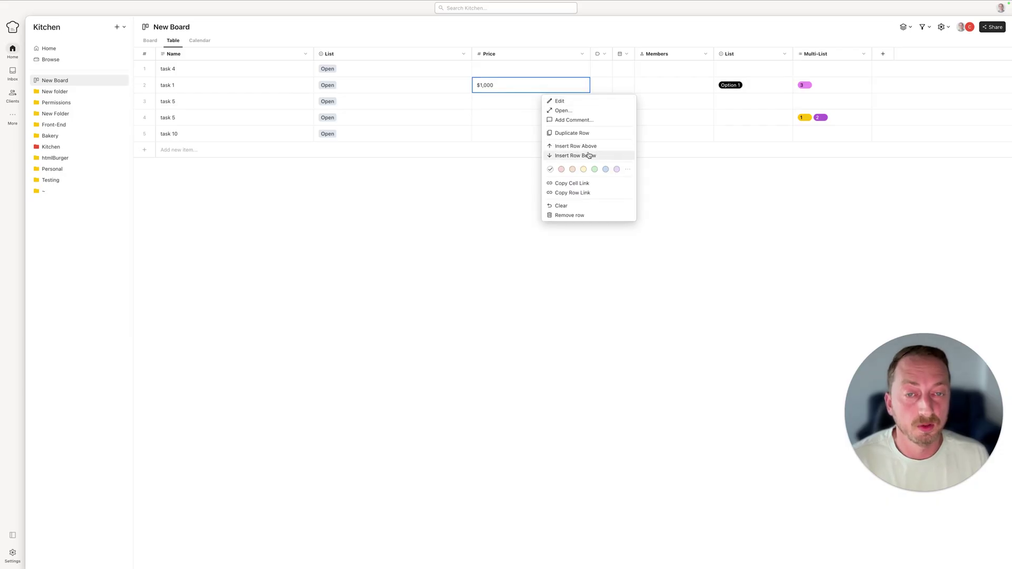
left_click(583, 170)
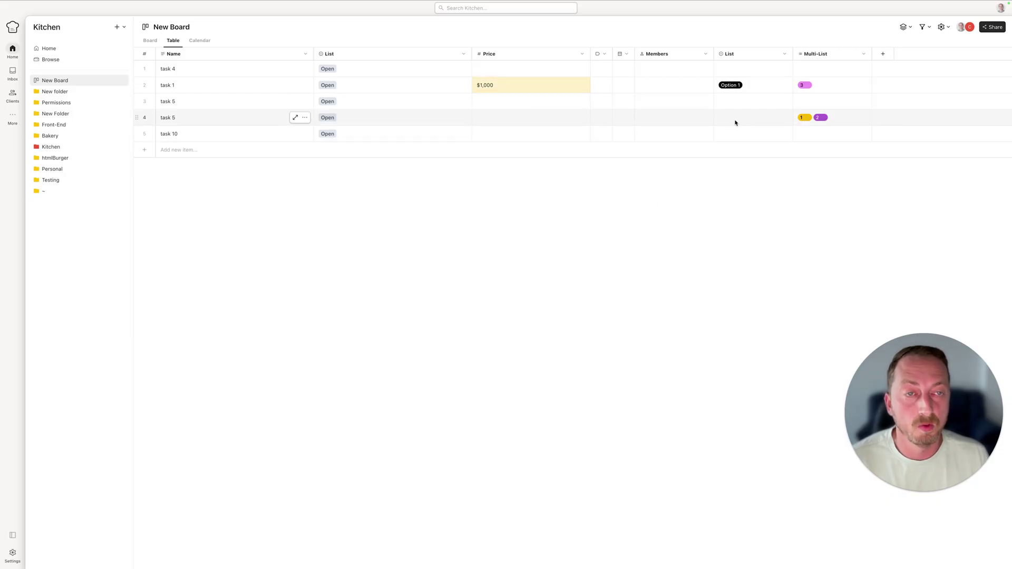
right_click(549, 119)
key("Escape")
- Colour row 4's cell in the second List column green
right_click(751, 118)
left_click(804, 202)
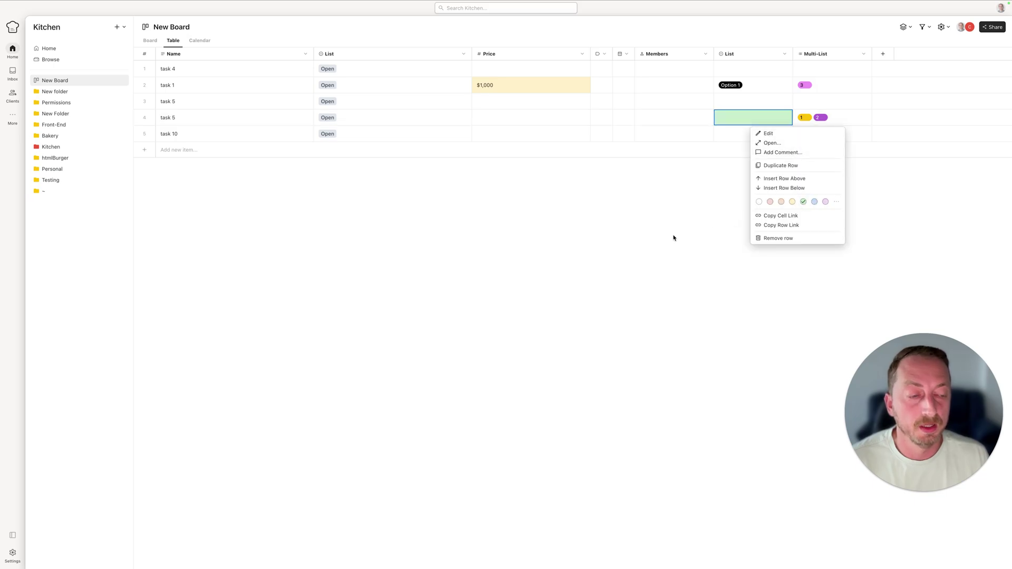
key("Escape")
right_click(530, 54)
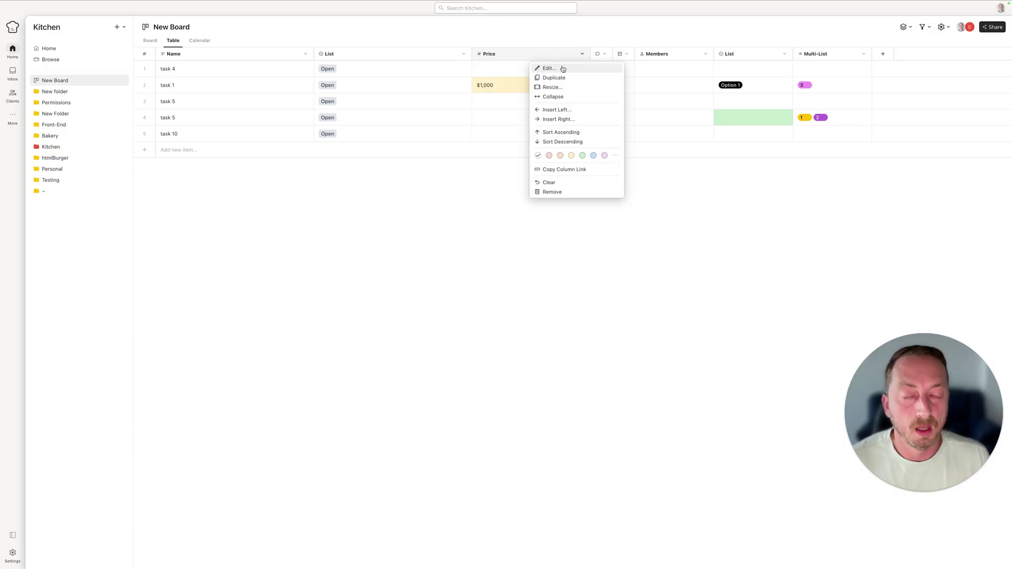
left_click(665, 216)
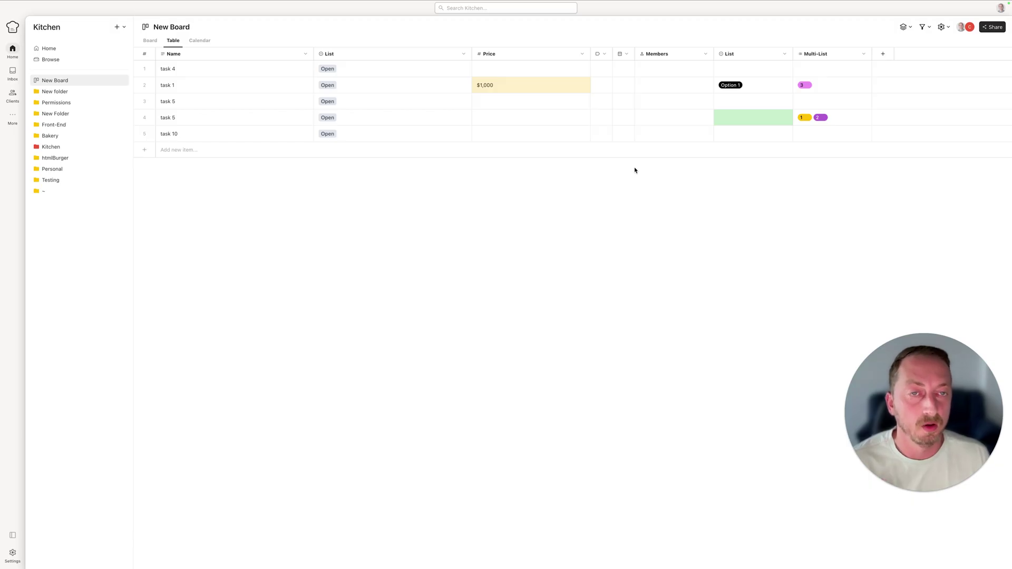
- Insert a Date field column using Insert Left on the Price header
right_click(563, 58)
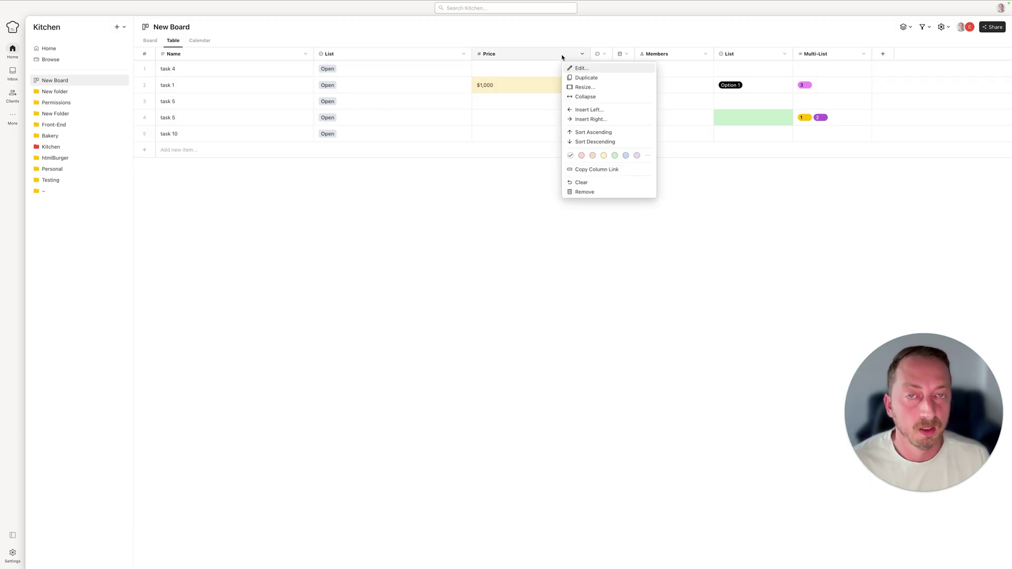
left_click(626, 111)
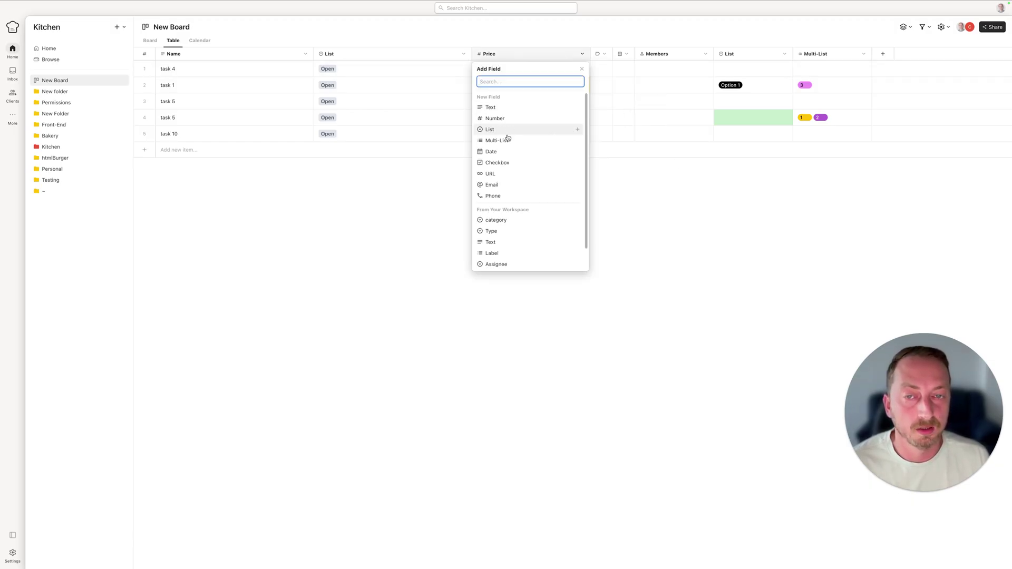
left_click(513, 152)
left_click(567, 184)
right_click(525, 58)
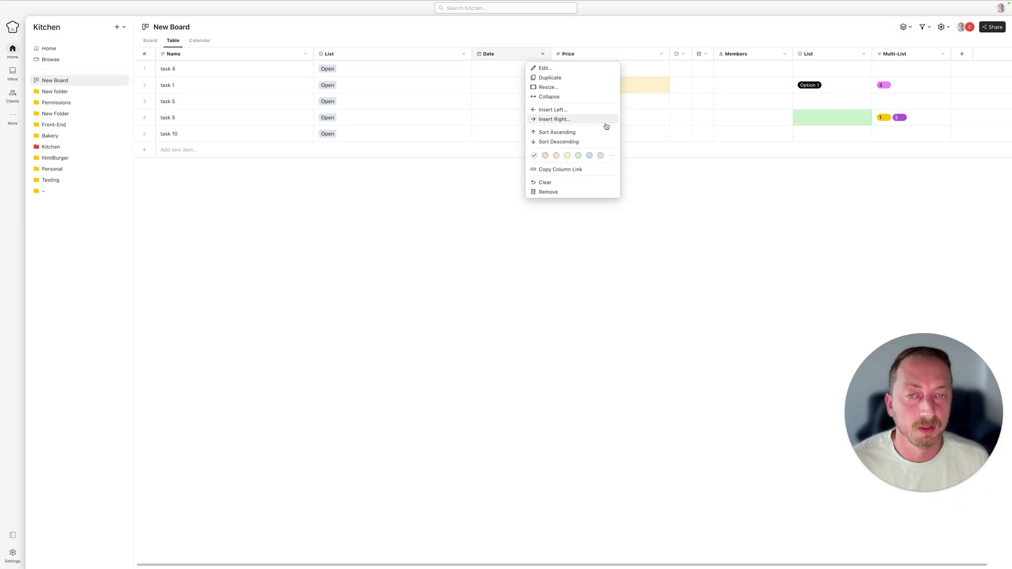
left_click(659, 196)
right_click(278, 55)
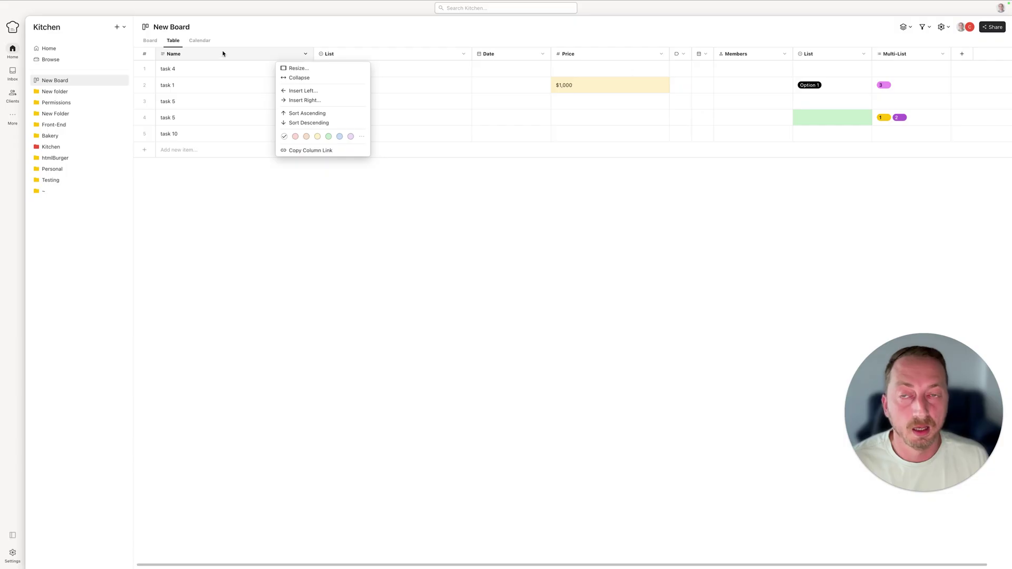
left_click(316, 114)
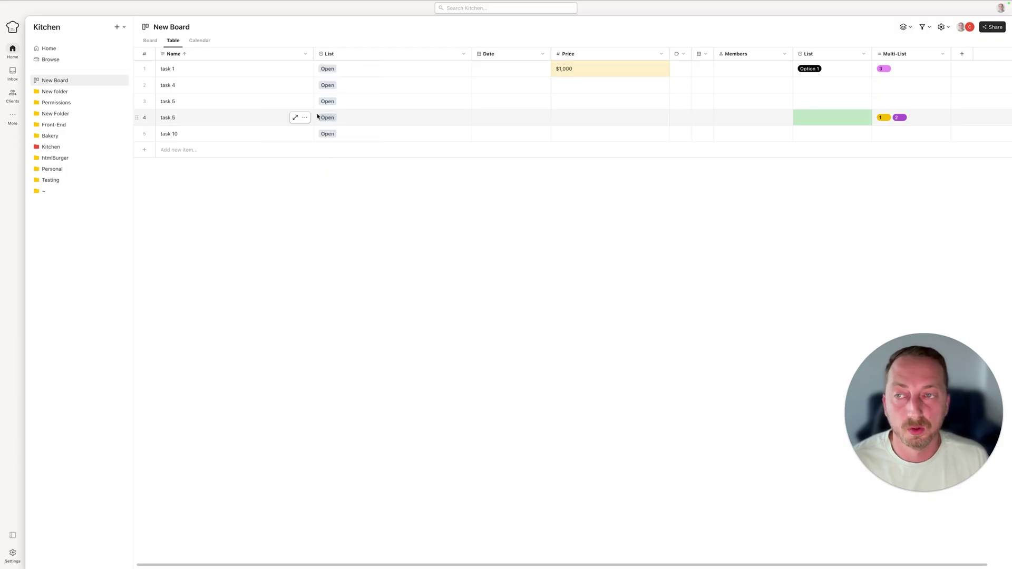
right_click(252, 55)
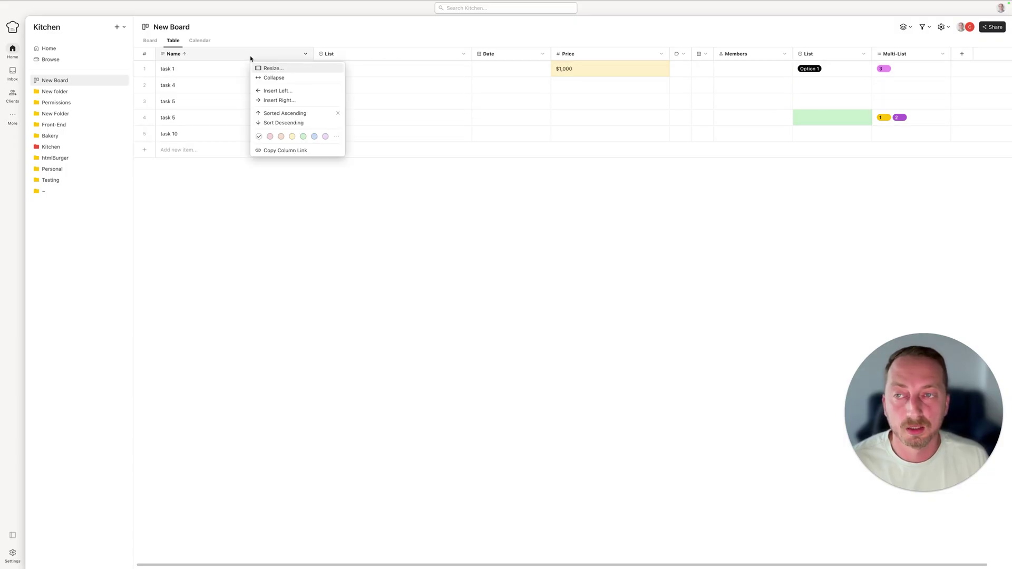
left_click(282, 122)
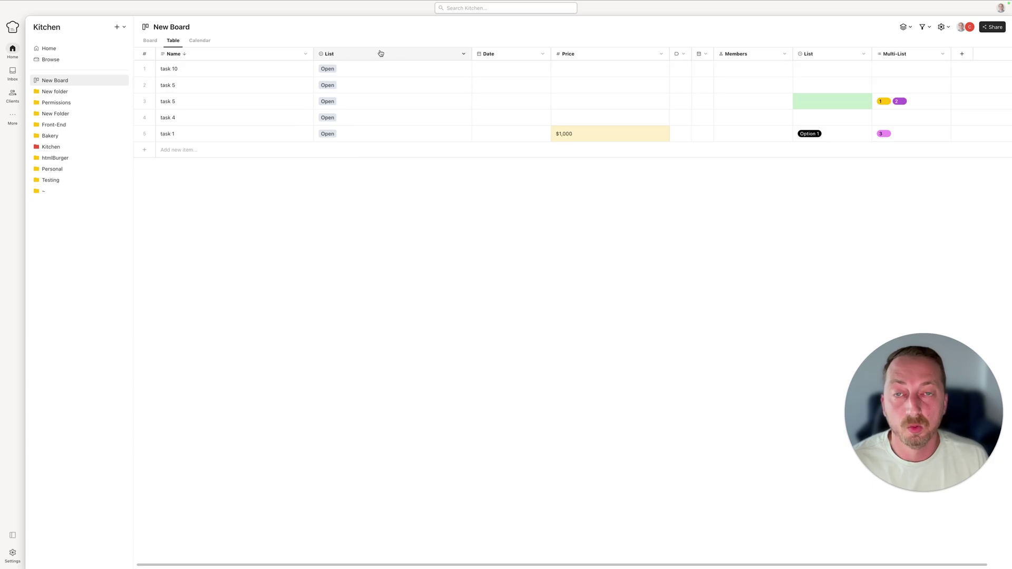
left_click(269, 57)
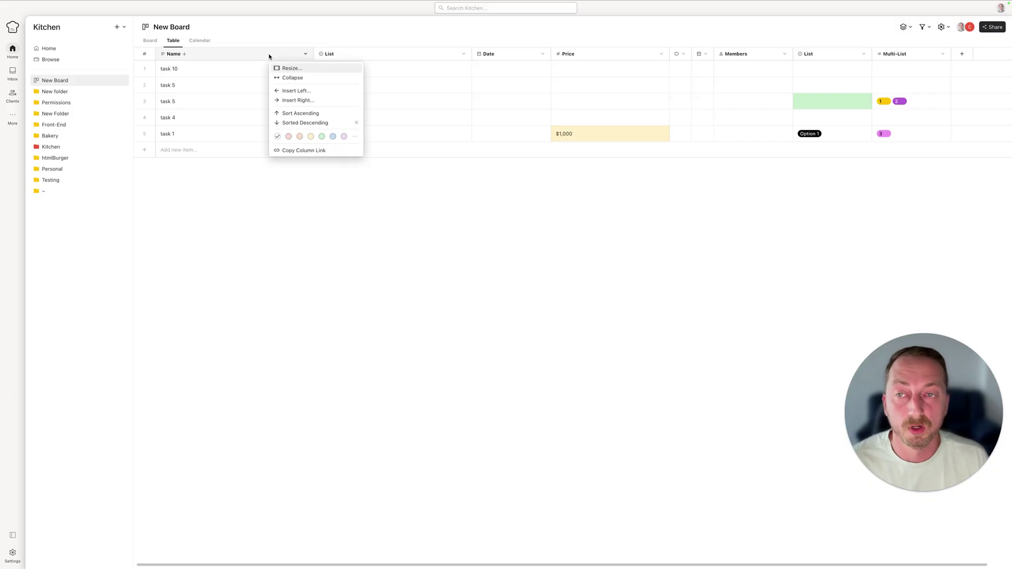
left_click(334, 124)
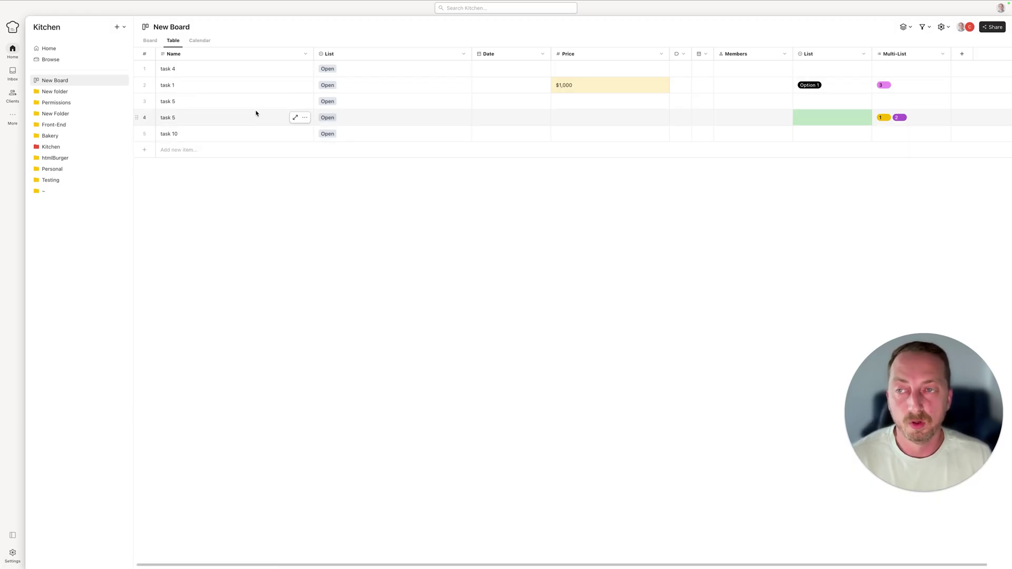
- Insert a 'task N' row above the first task 5
right_click(228, 107)
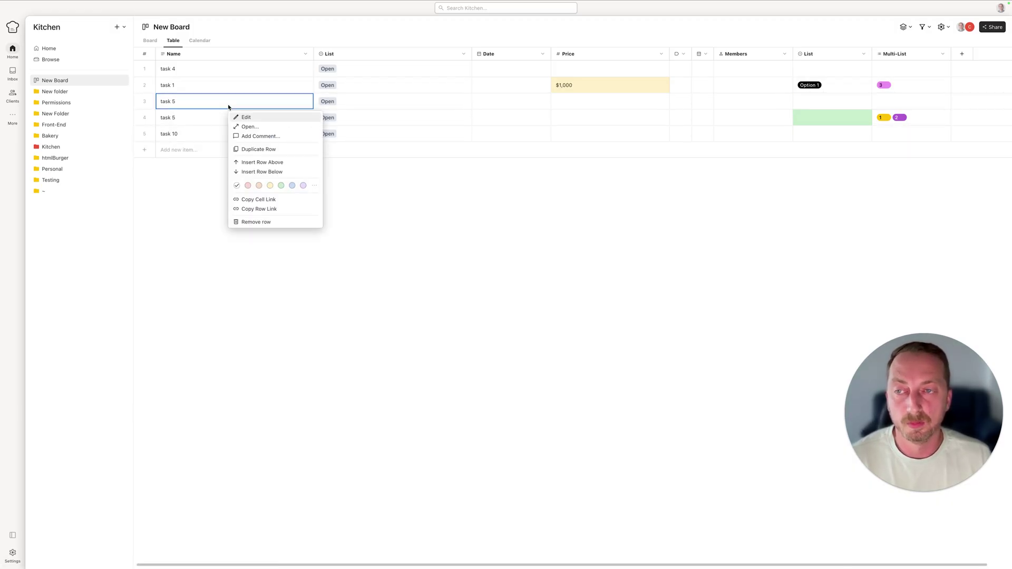
left_click(280, 163)
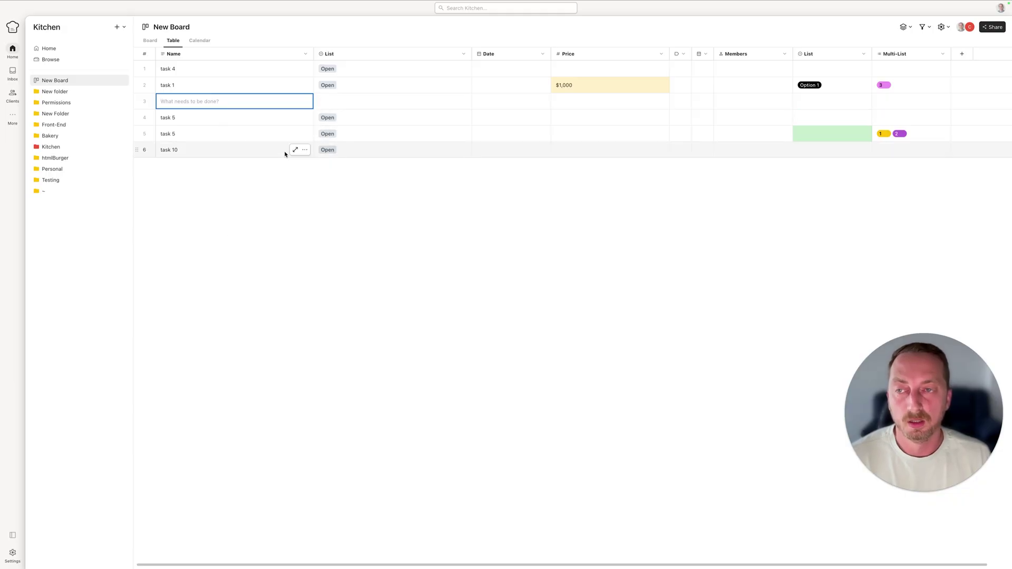
type("task N")
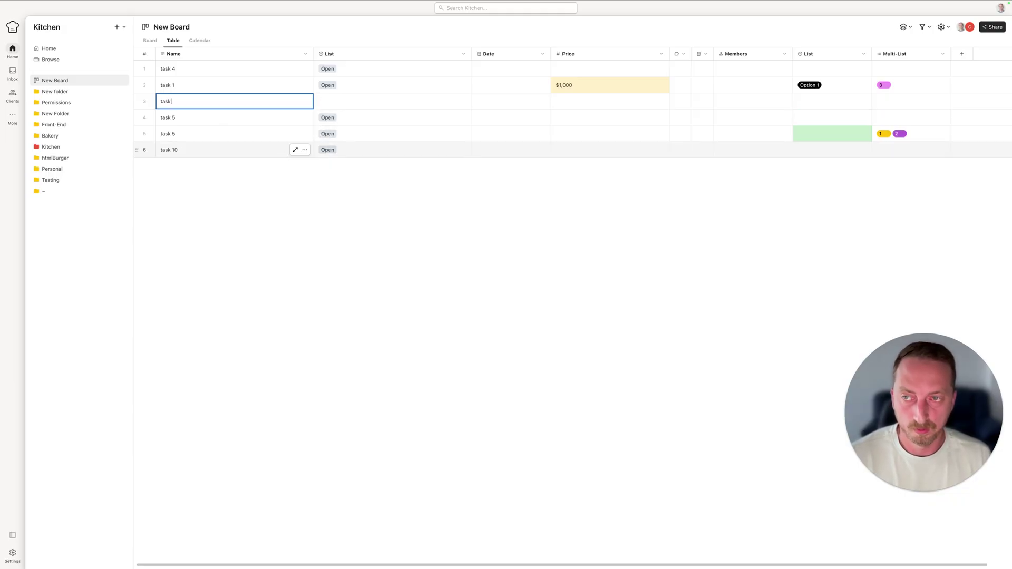
key("Return")
- Add a 'task Z' row below task 10
right_click(235, 150)
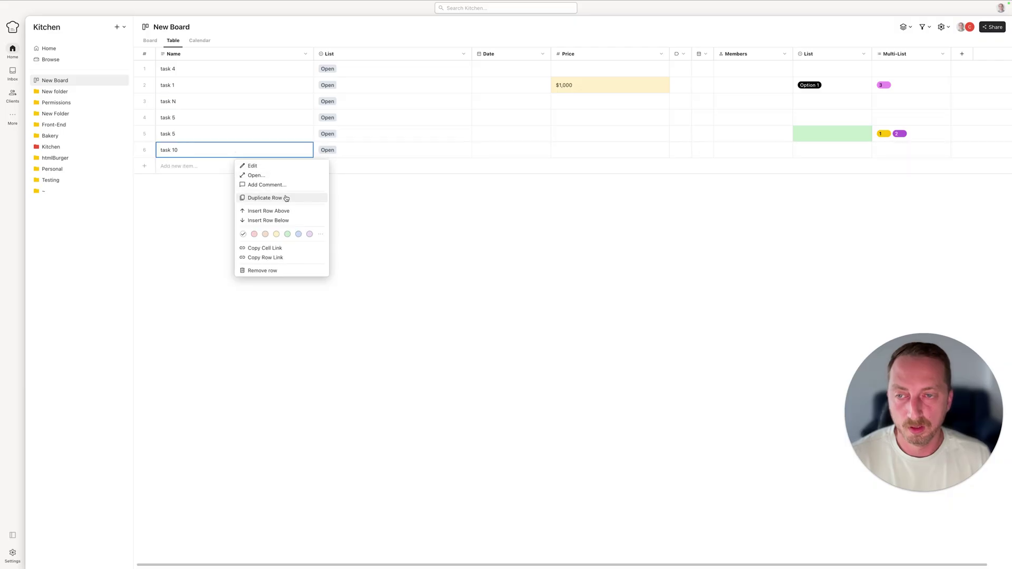
left_click(297, 222)
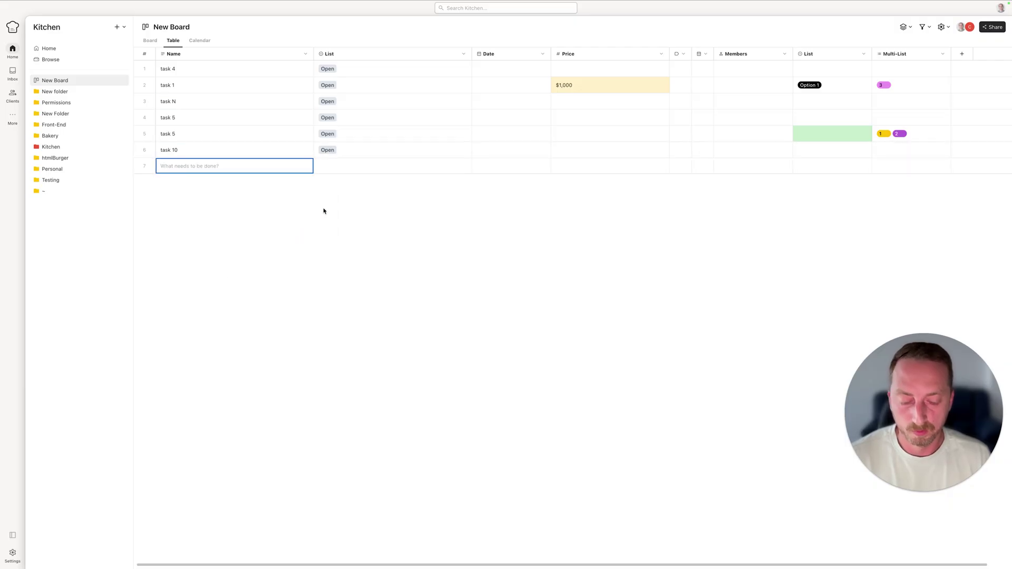
type("task Z")
key("Return")
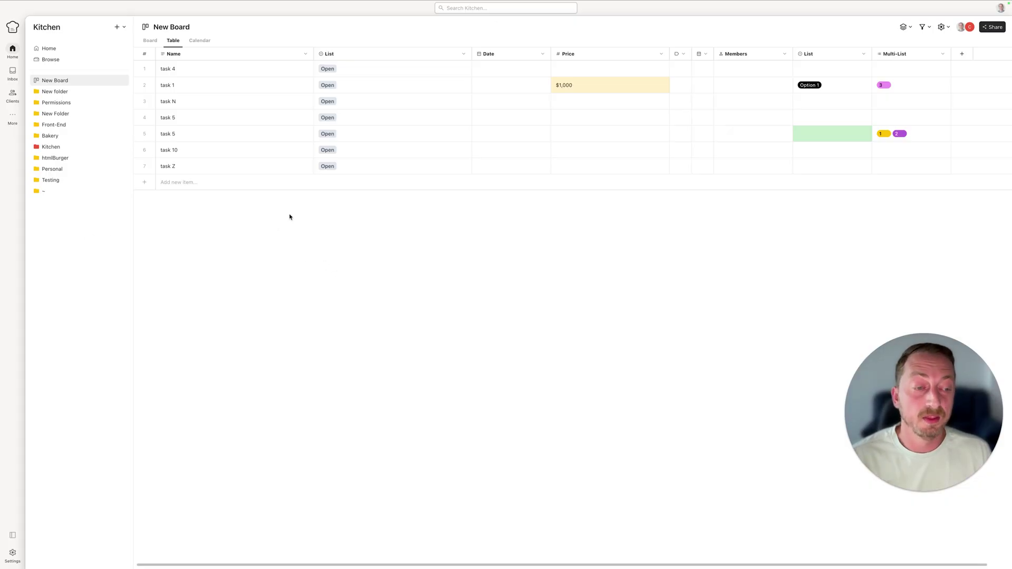
- Duplicate the row-4 task 5 row and the task 10 row
right_click(269, 123)
left_click(324, 168)
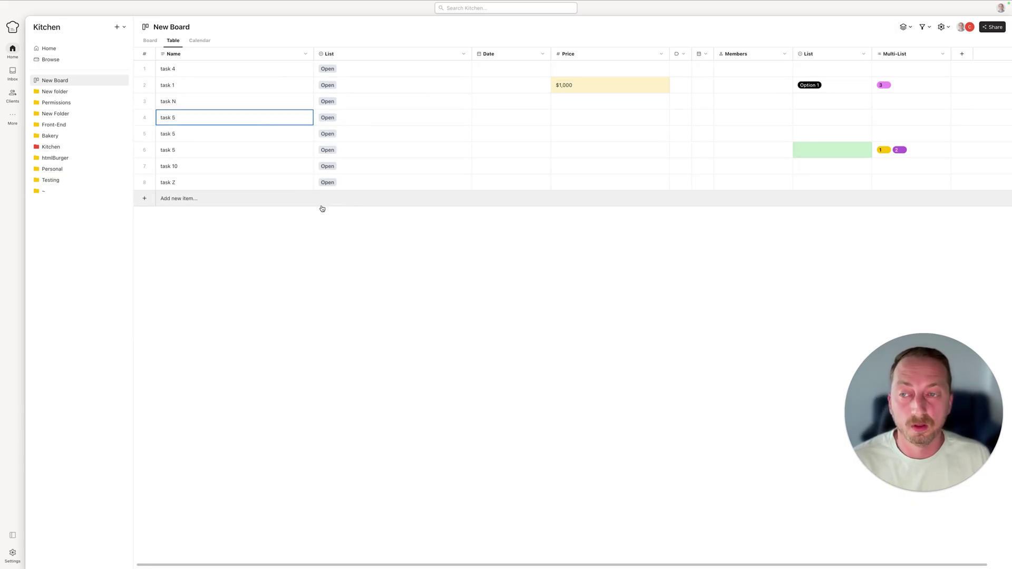
right_click(256, 174)
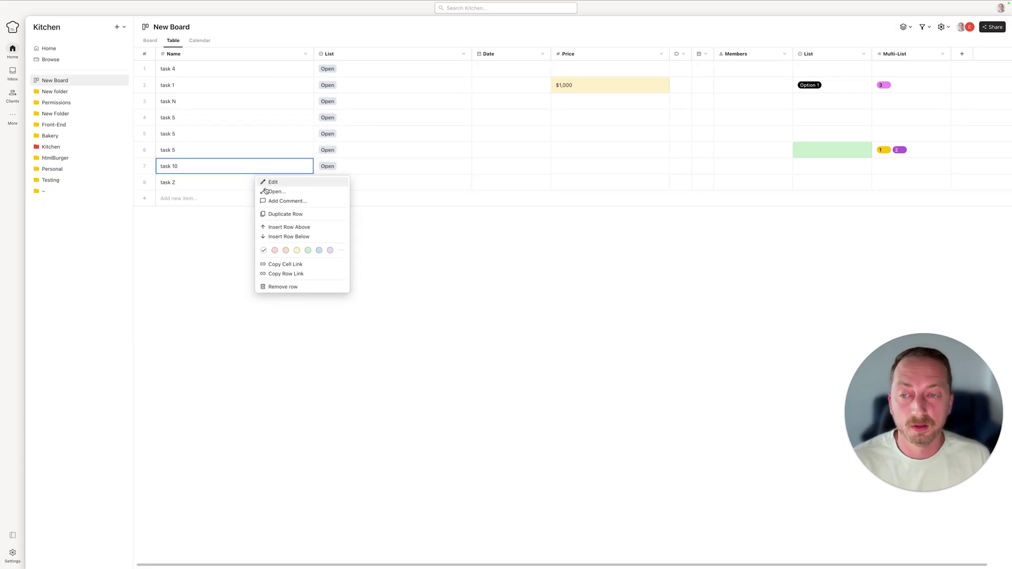
left_click(285, 214)
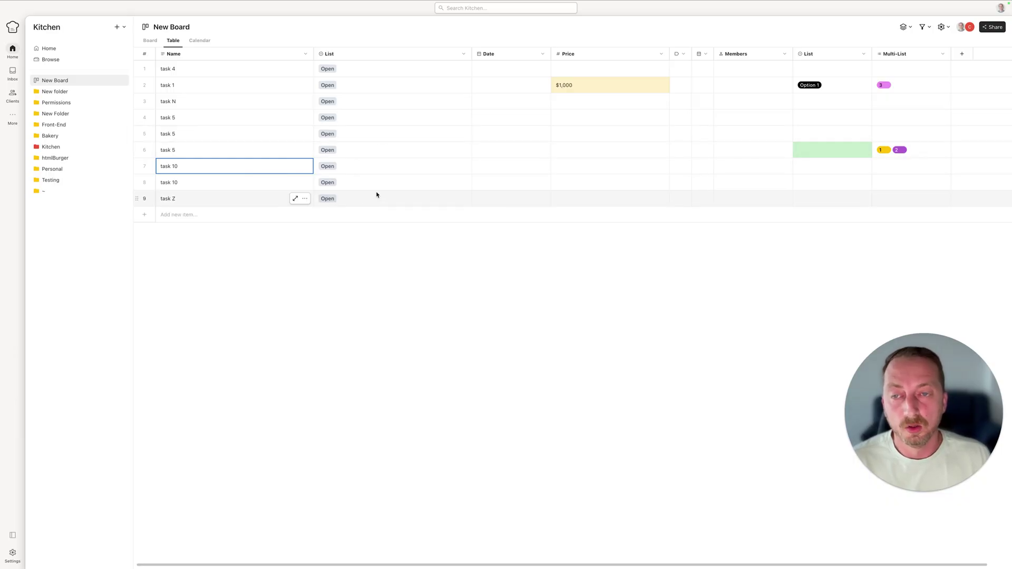
- Move task 5, task 10 and the other task 5 into the To-Do list
left_click(387, 135)
left_click(387, 136)
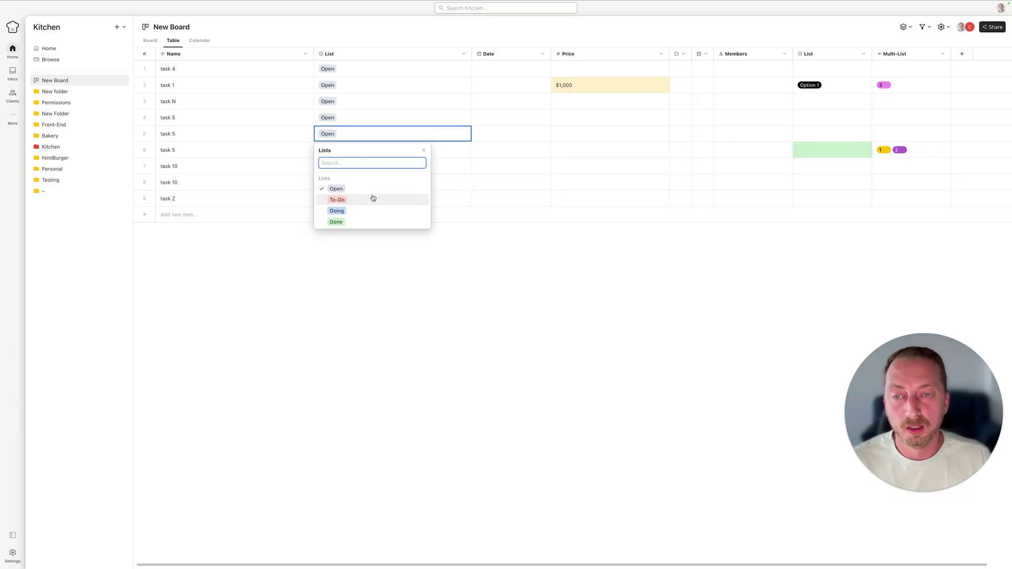
left_click(375, 200)
left_click(394, 153)
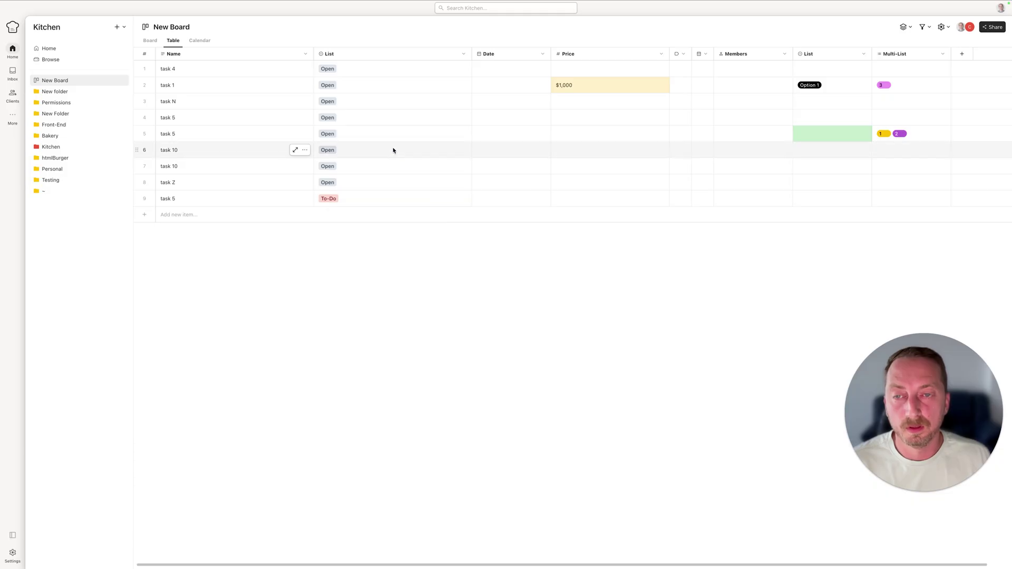
left_click(393, 151)
left_click(385, 154)
left_click(386, 154)
left_click(368, 216)
left_click(392, 129)
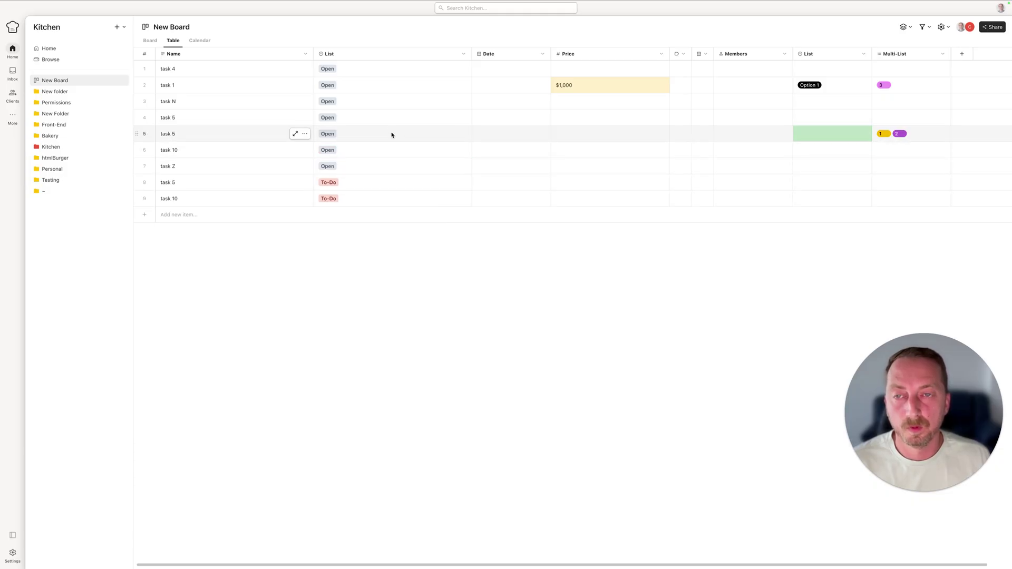
left_click(391, 136)
left_click(390, 140)
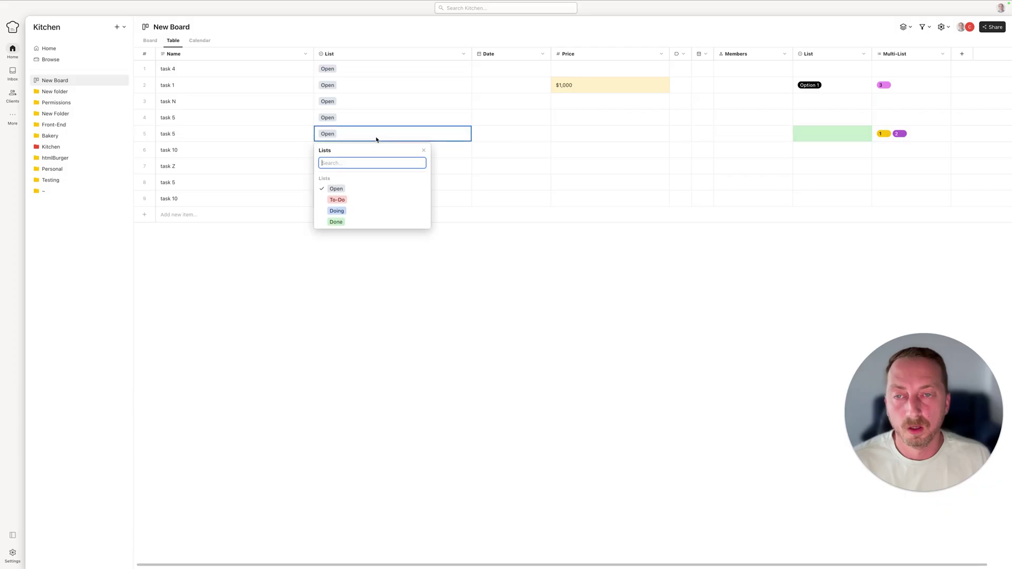
left_click(369, 200)
left_click(363, 393)
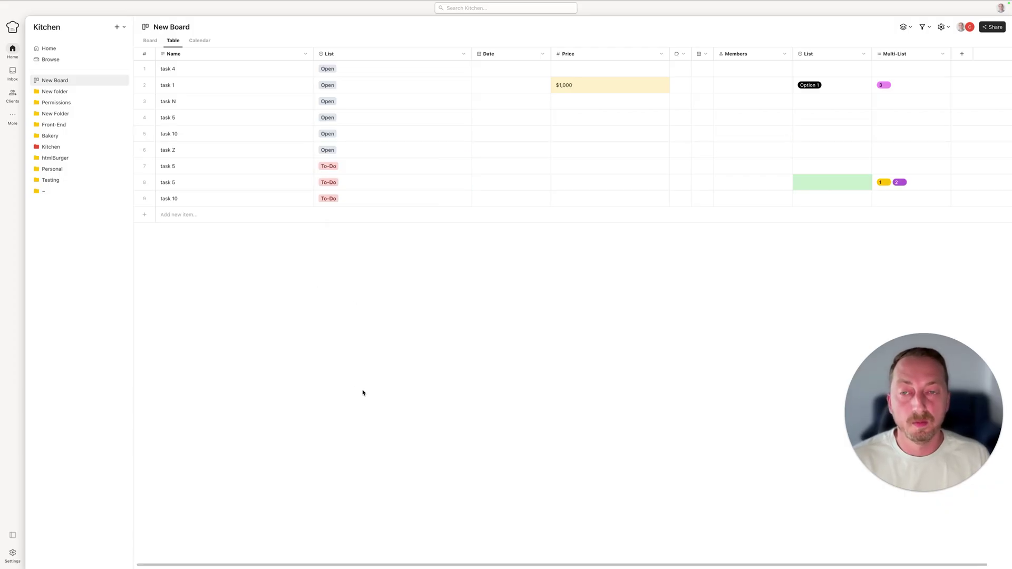
- Put one task 5 in the Doing list and task N in the Done list
left_click(393, 117)
left_click(394, 116)
left_click(383, 198)
left_click(424, 134)
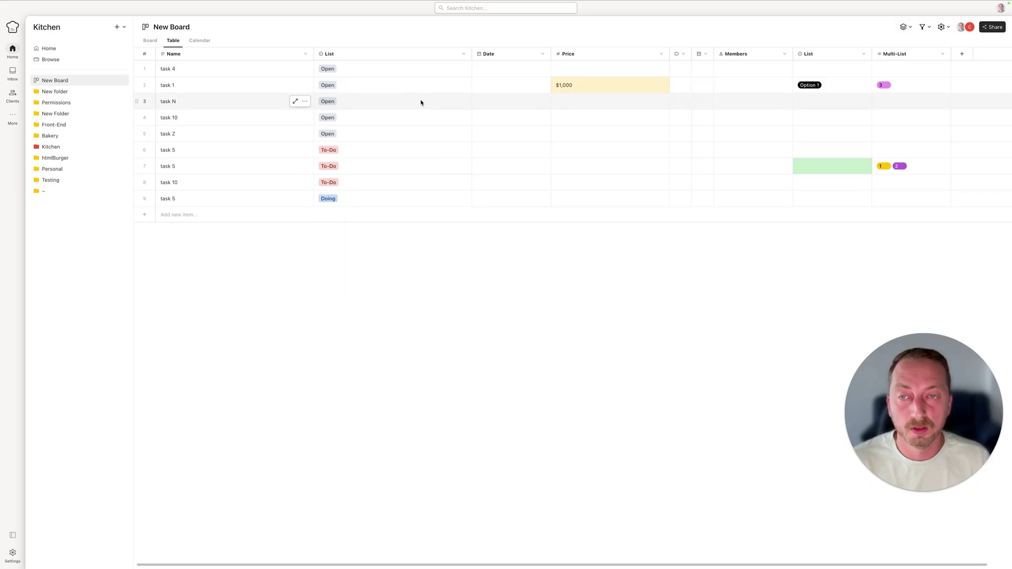
left_click(420, 102)
left_click(421, 101)
left_click(390, 189)
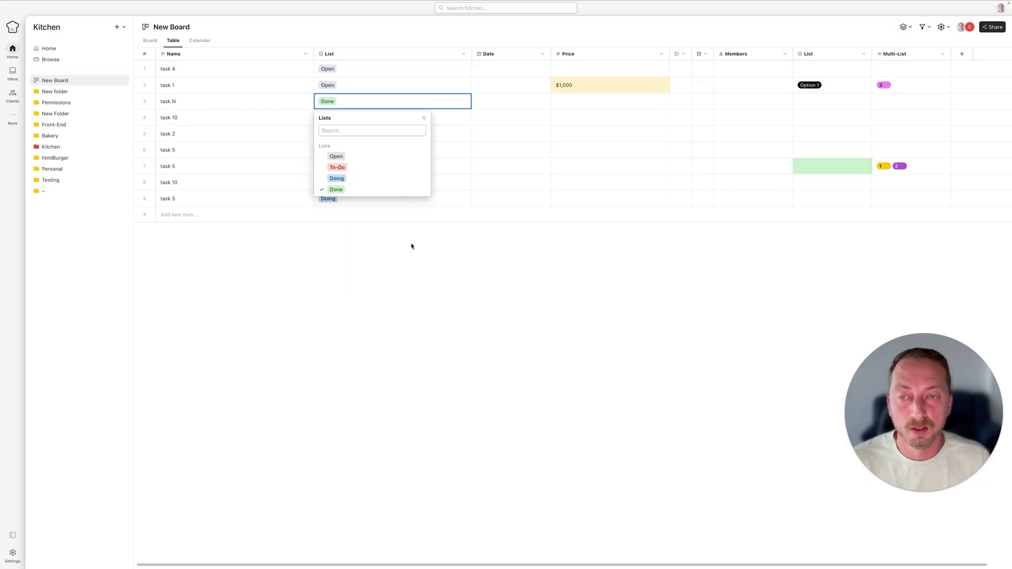
left_click(408, 304)
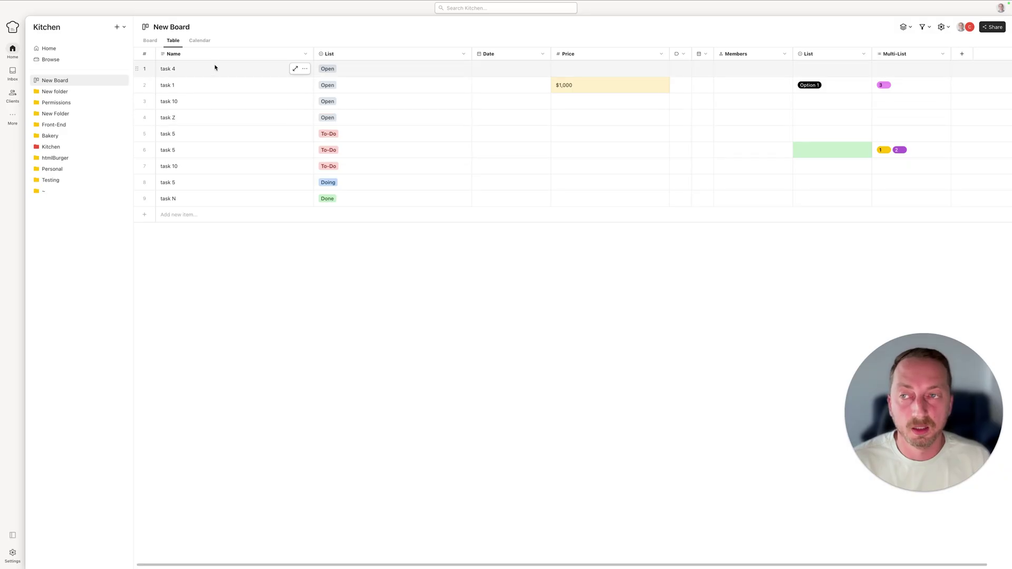
- On the Board view, drag the To-Do list between Doing and Done, then return to Table
left_click(153, 41)
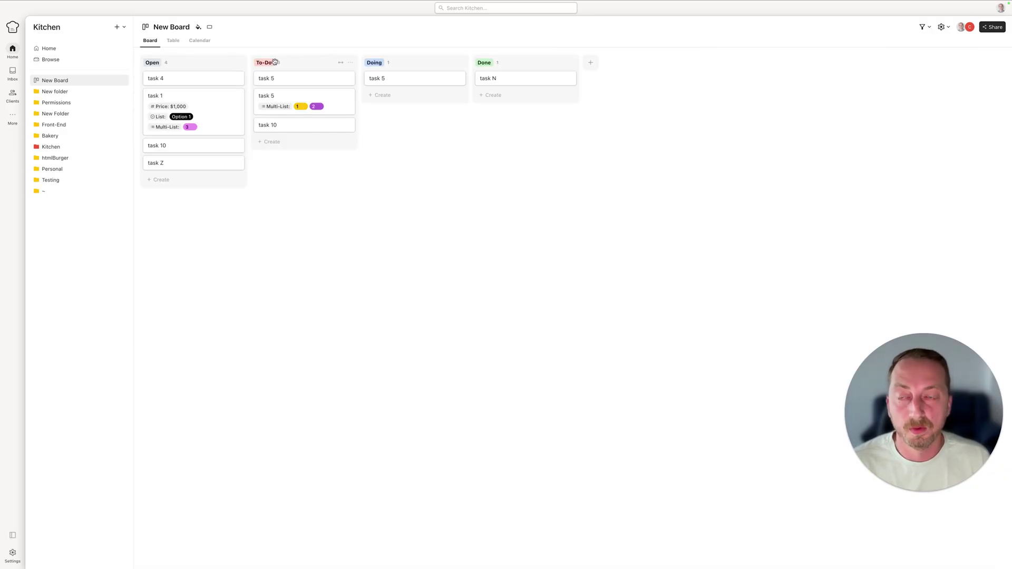
left_click_drag(289, 64, 419, 70)
left_click(181, 44)
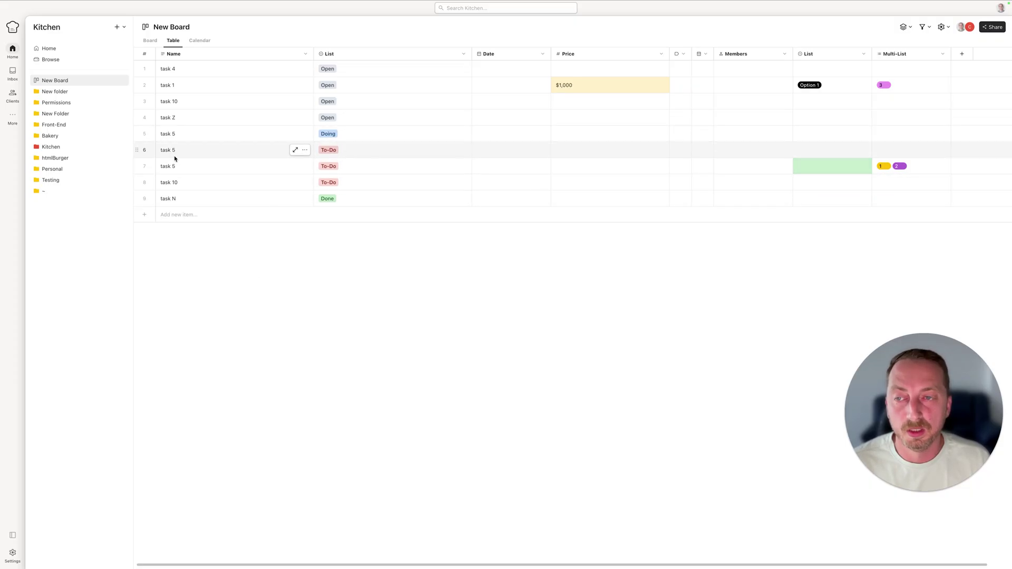
- Insert a 'create a header' task directly above the task 5 in row 7
right_click(231, 170)
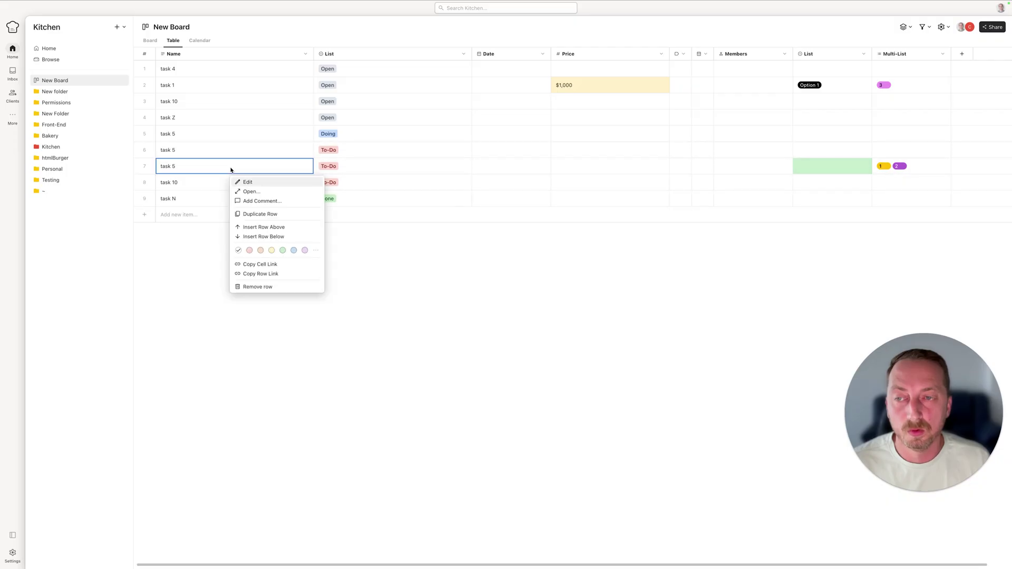
left_click(280, 228)
type("create a header")
key("Return")
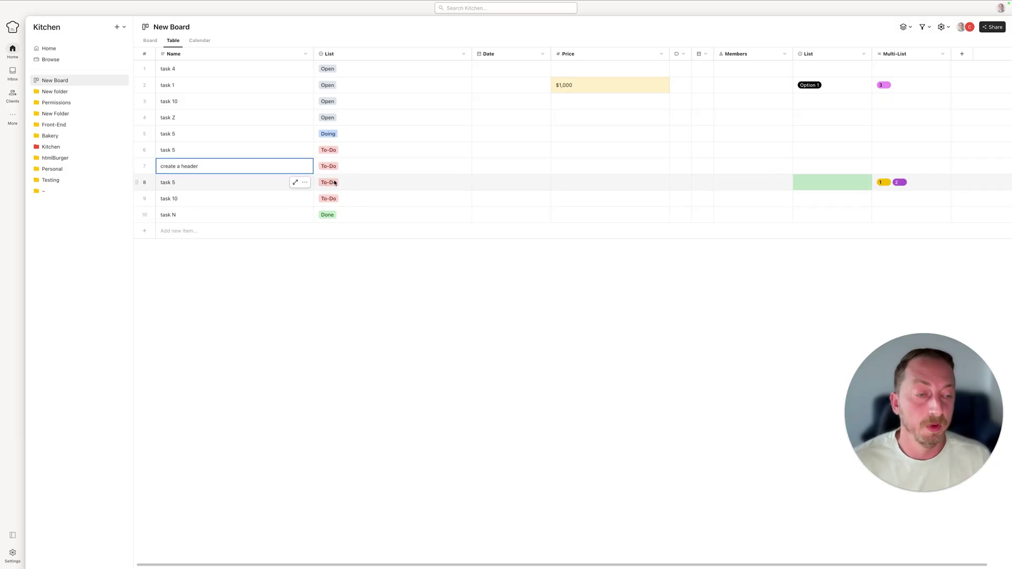
left_click(357, 262)
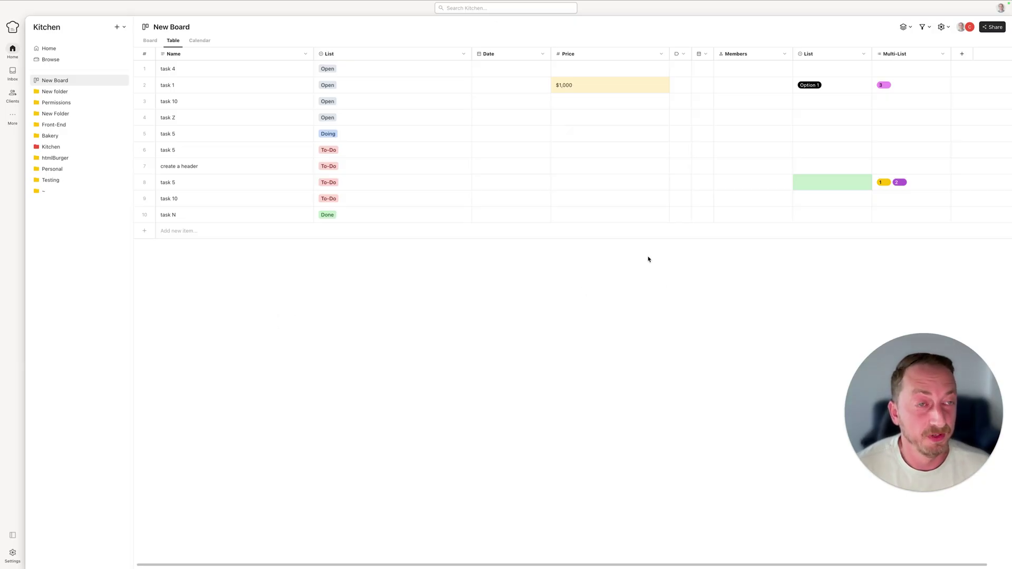
- Try the Open, Doing and To-Do list filters, then keep only the Incompleted filter
left_click(922, 27)
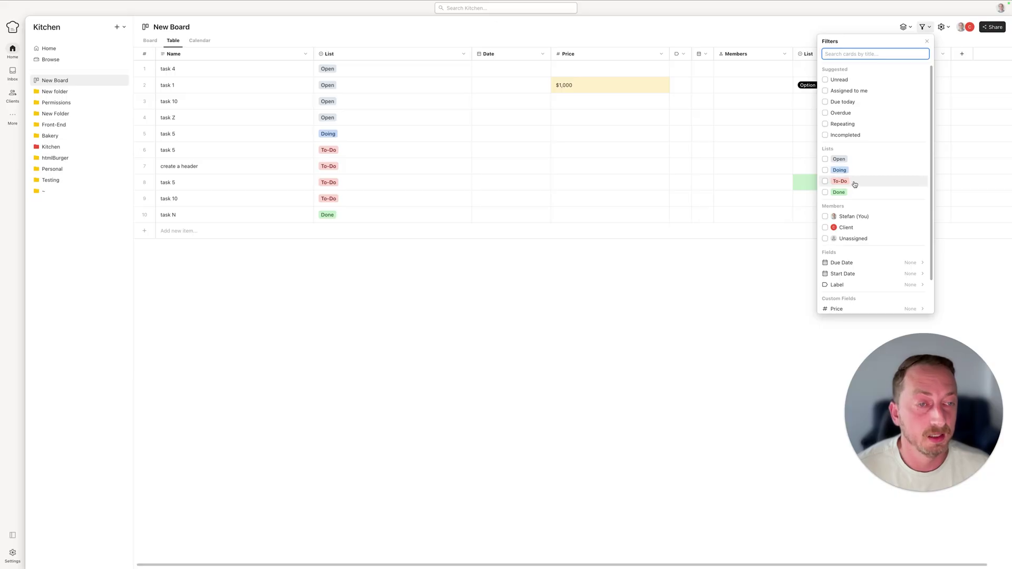
left_click(826, 159)
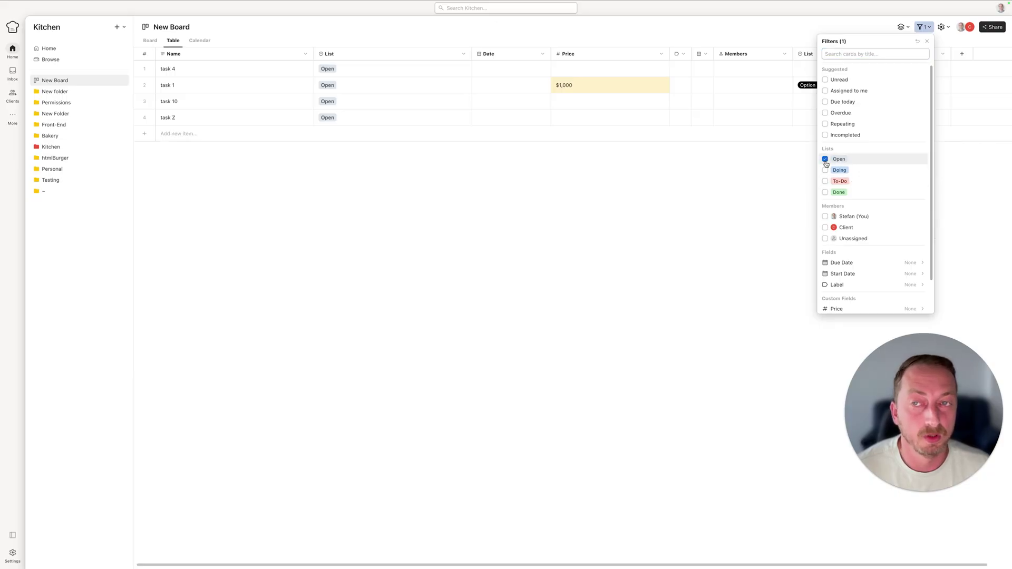
left_click(825, 159)
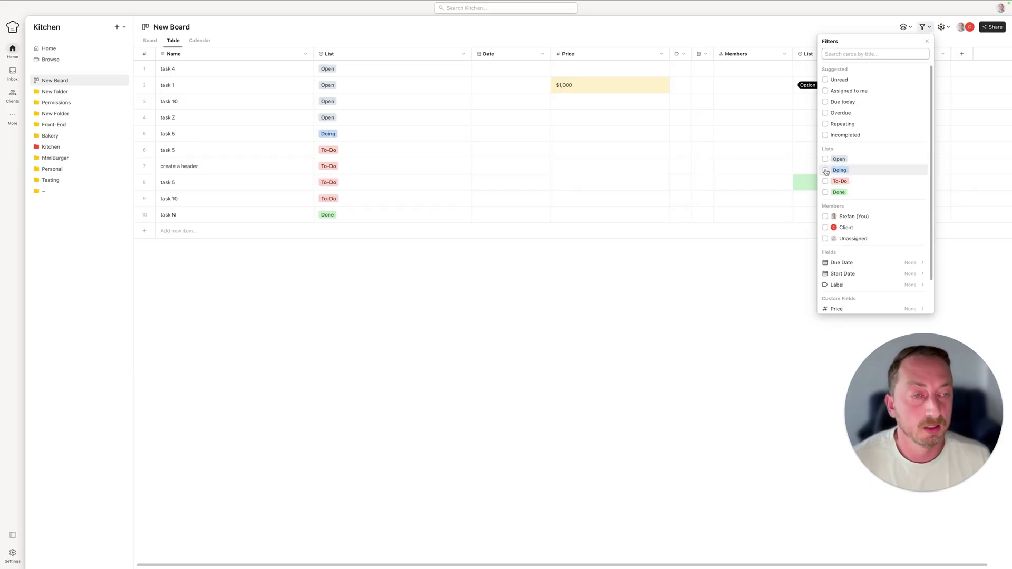
left_click(826, 170)
left_click(826, 170)
left_click(826, 182)
left_click(825, 181)
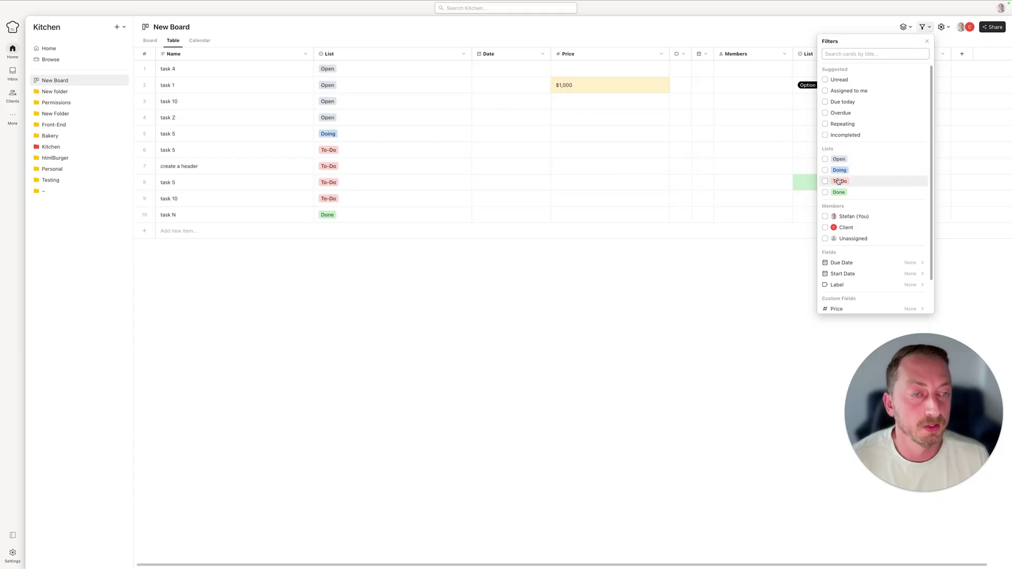
left_click(850, 136)
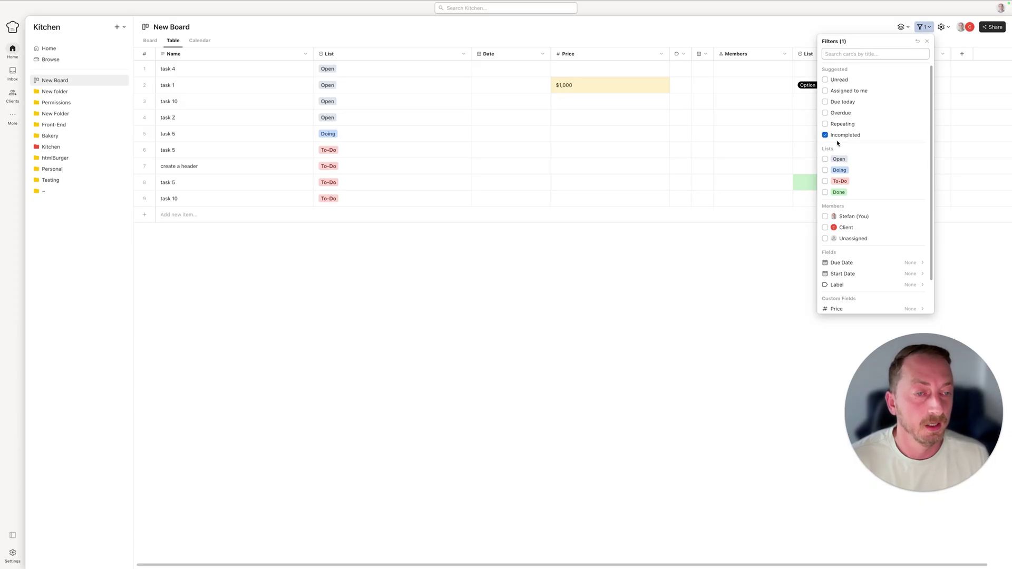
left_click(752, 287)
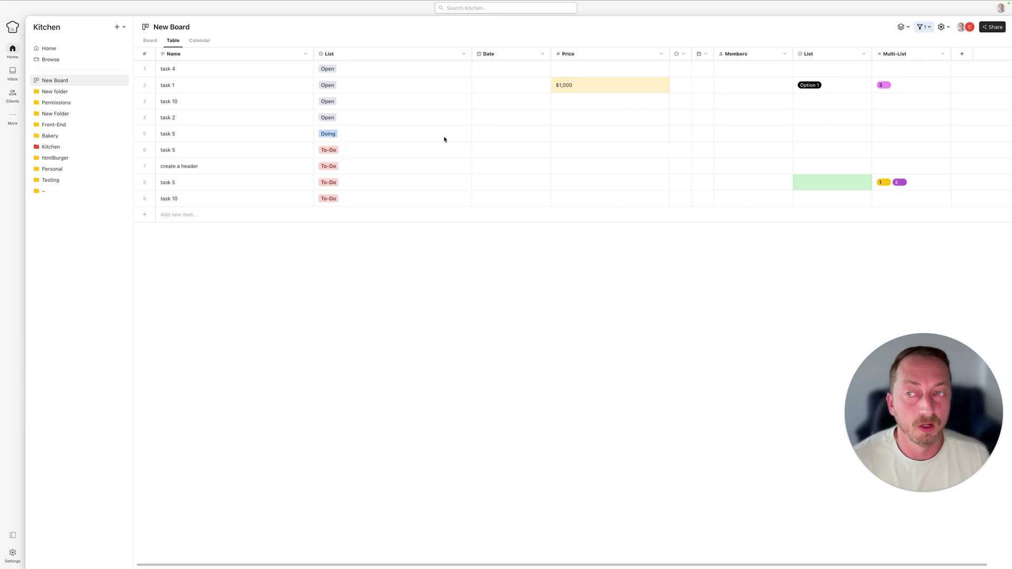
- Replace the Incompleted filter with the Assigned to me filter
left_click(922, 27)
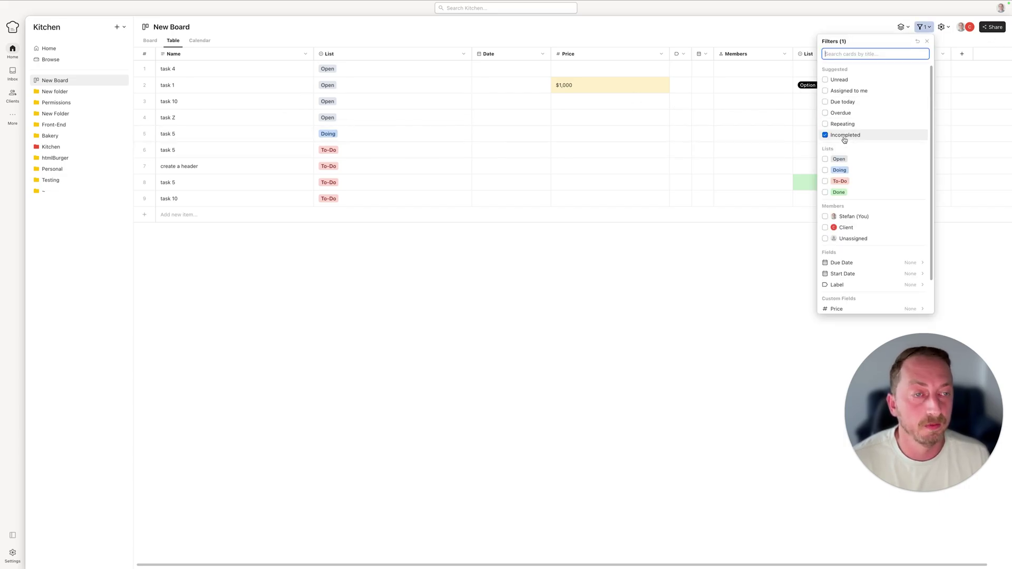
left_click(826, 136)
left_click(826, 136)
left_click(826, 136)
left_click(847, 91)
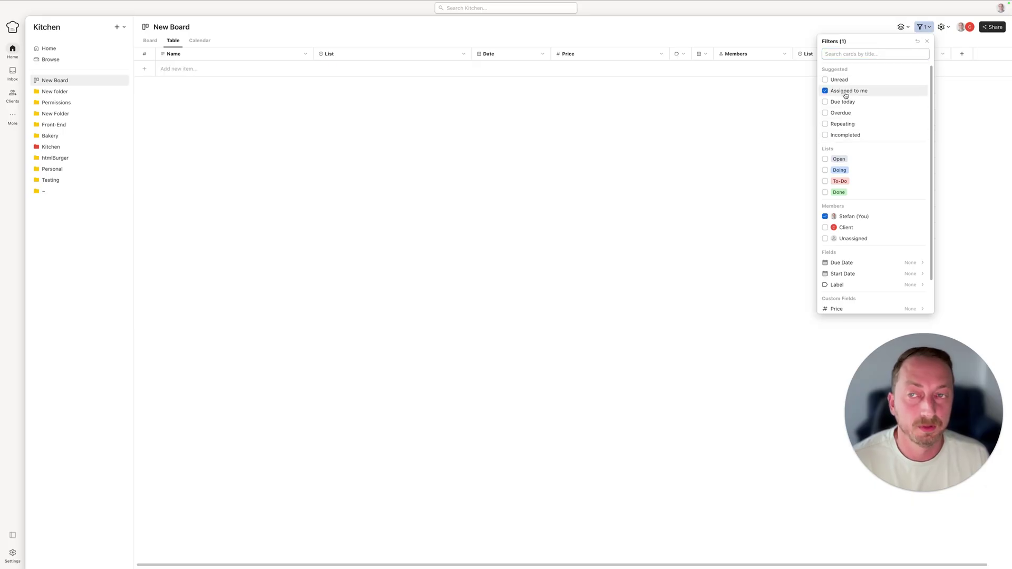
left_click(771, 154)
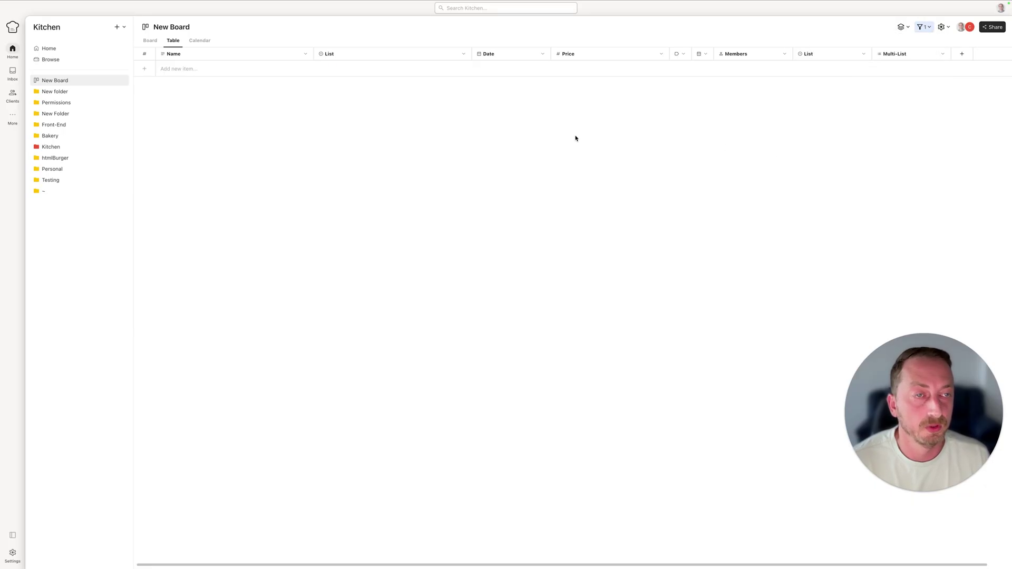
- Check the Board view's filters, then clear the Assigned to me filter in Table
left_click(151, 40)
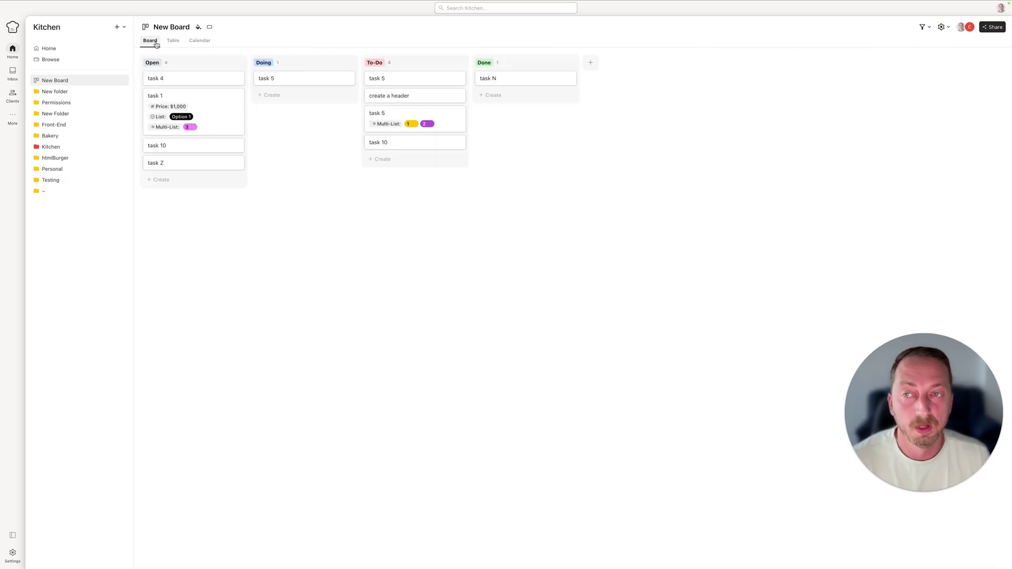
left_click(922, 27)
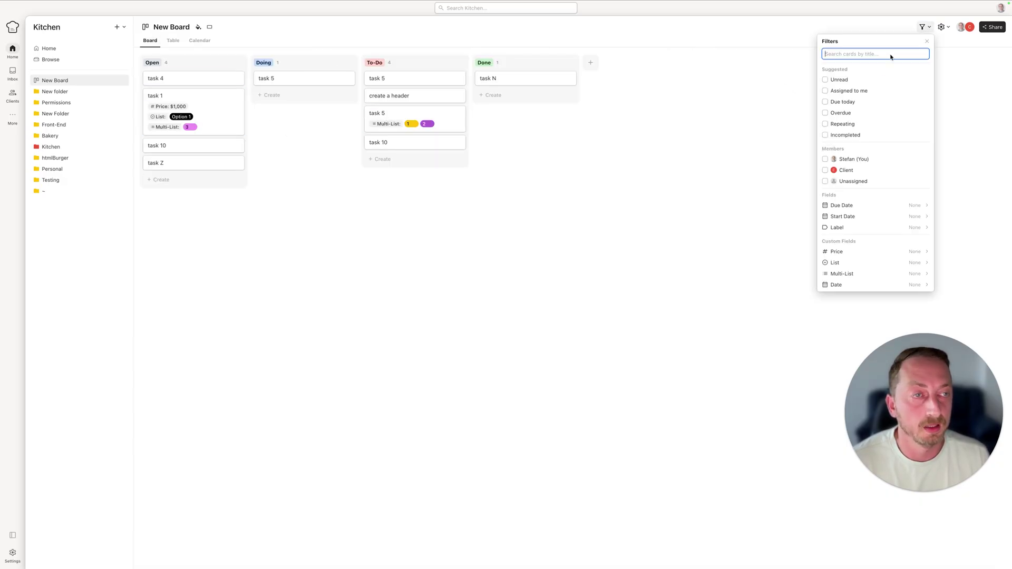
left_click(586, 262)
left_click(173, 41)
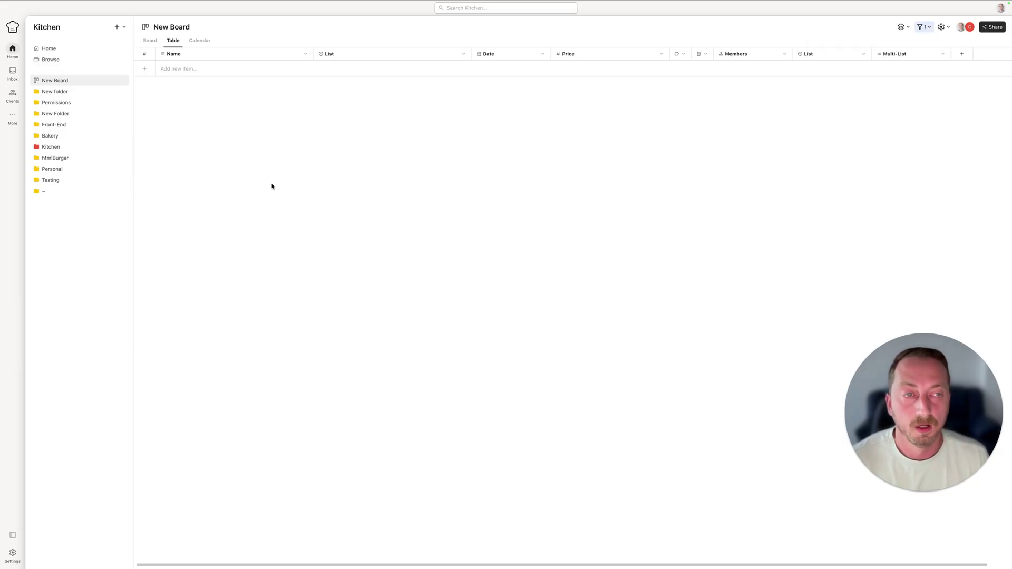
left_click(923, 27)
left_click(915, 42)
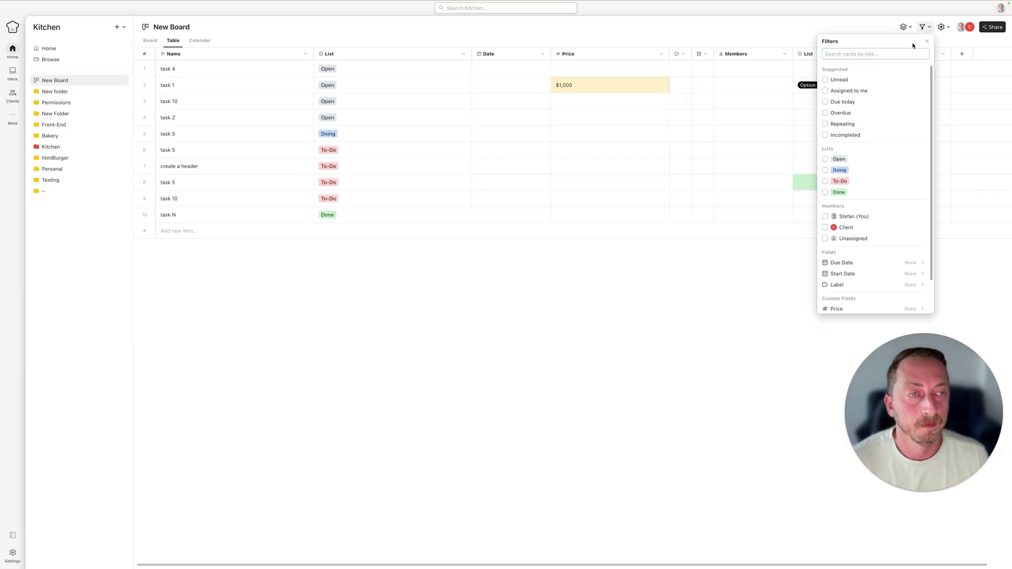
left_click(686, 284)
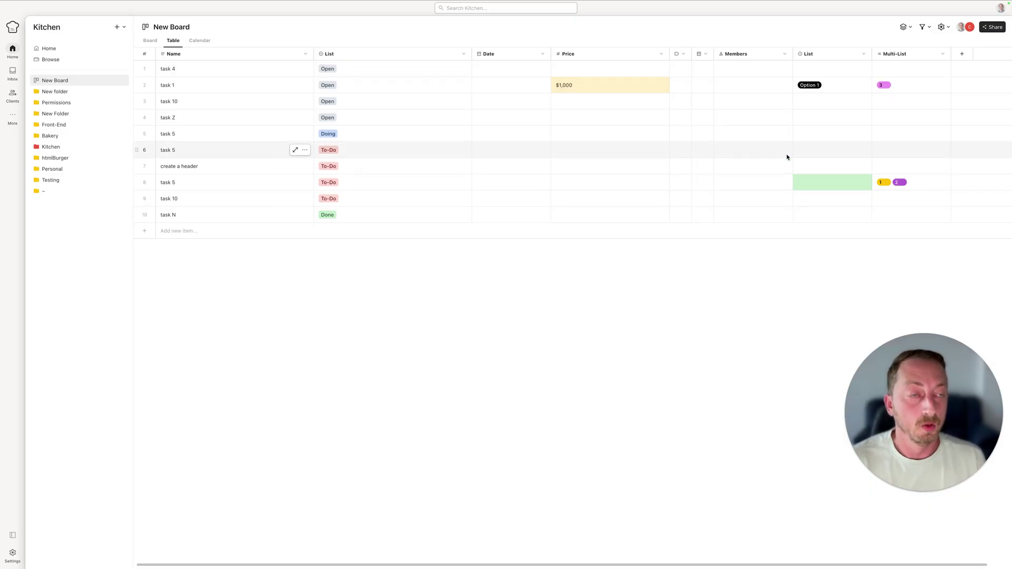
- Group the table by List and drag task 10 from Open into Doing
left_click(906, 28)
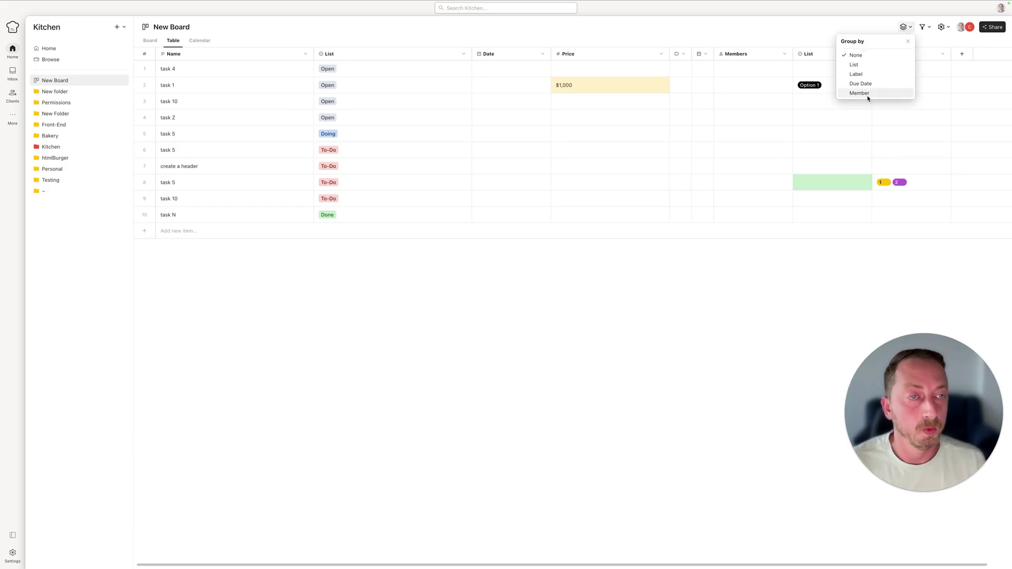
left_click(877, 65)
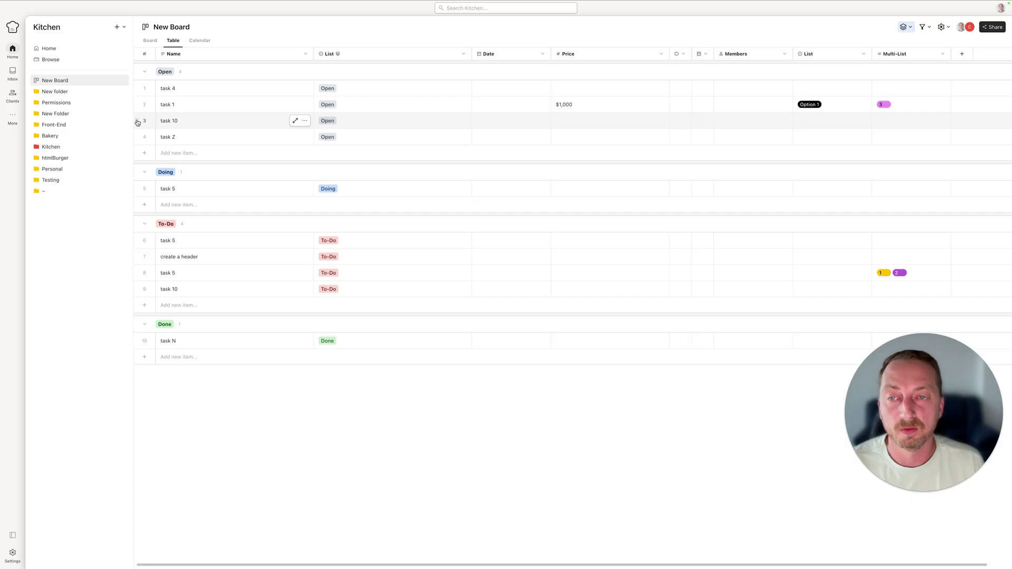
left_click_drag(137, 123, 222, 190)
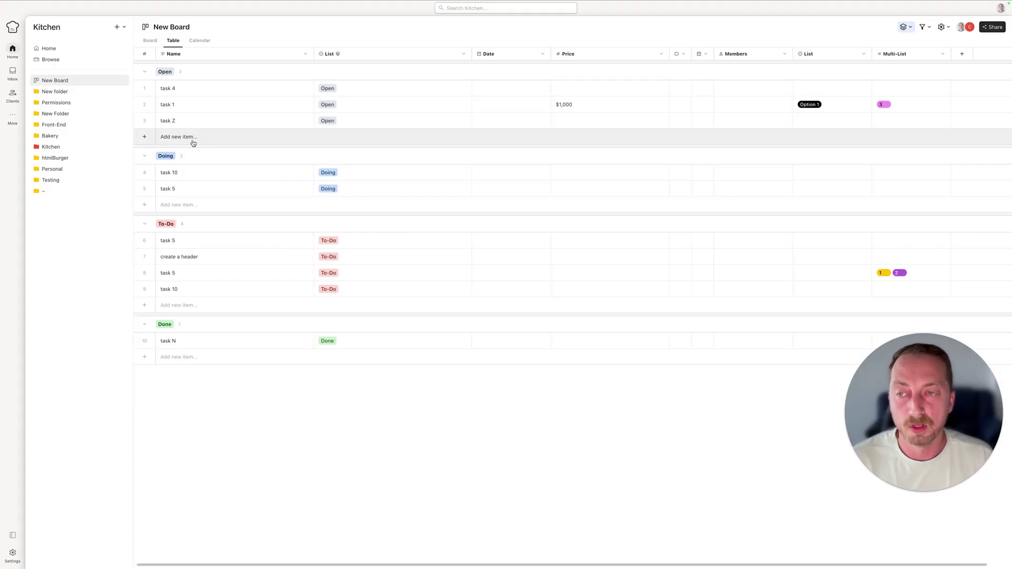
- Add a task named 'another task' to the Doing group
left_click(202, 210)
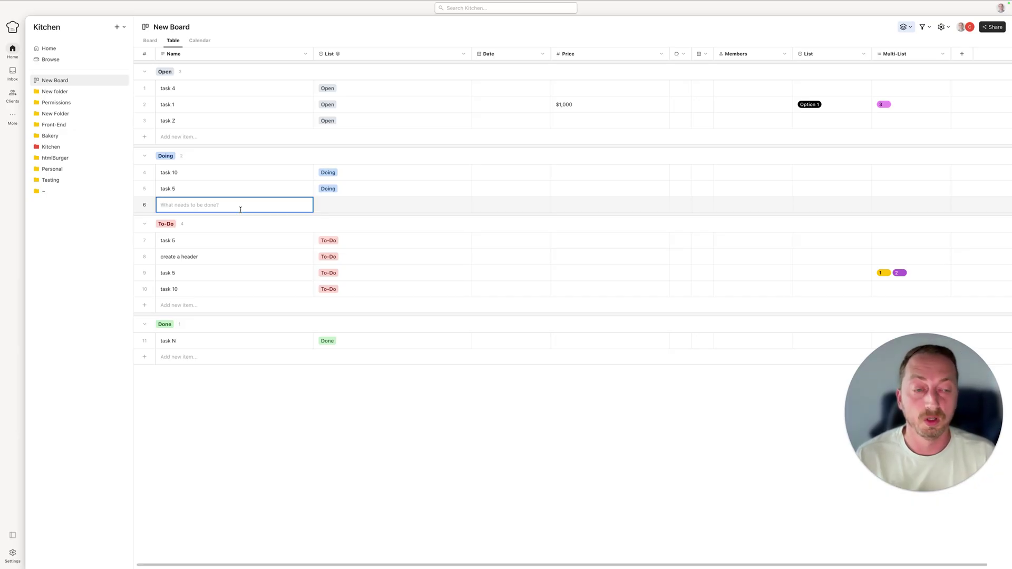
type("anot")
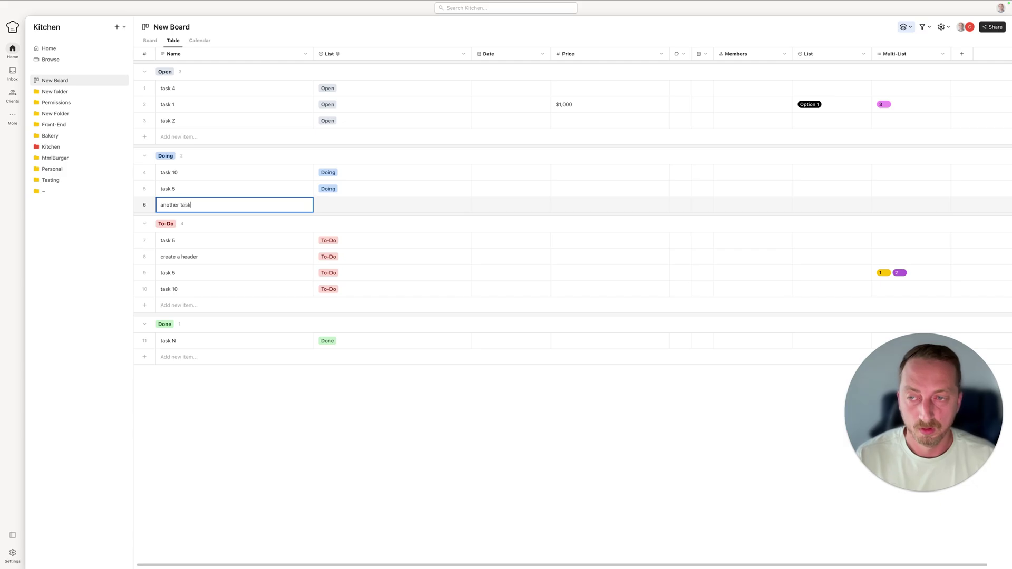
type("her task")
key("Return")
left_click(255, 438)
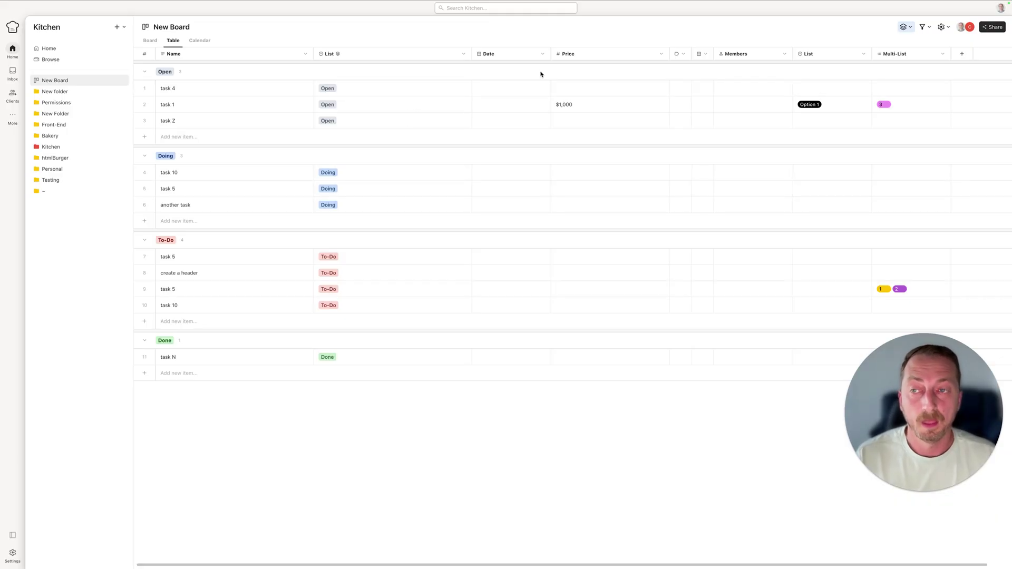
- Group the table by Member and expand the Client, team member and Unassigned groups
left_click(900, 29)
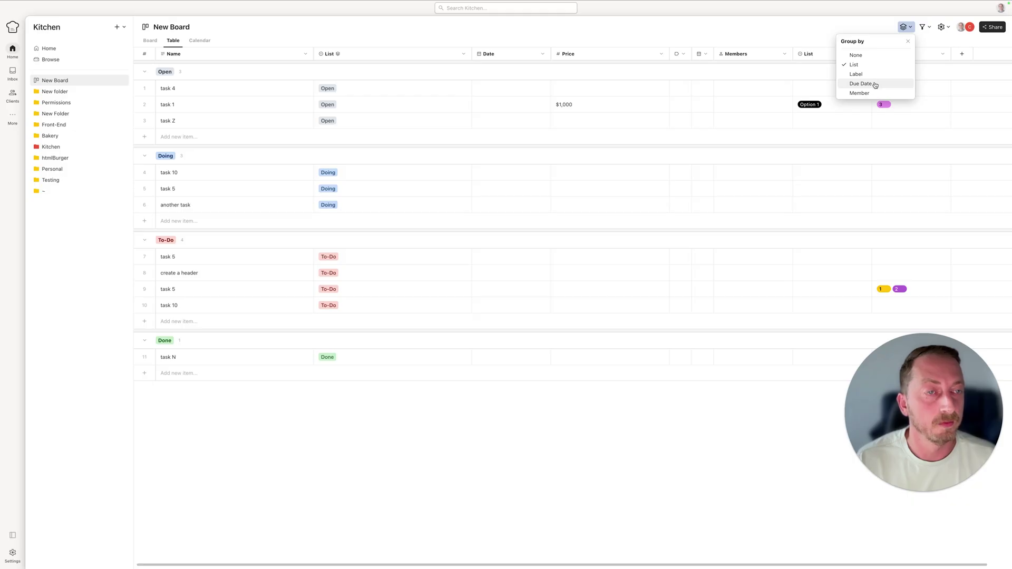
left_click(853, 94)
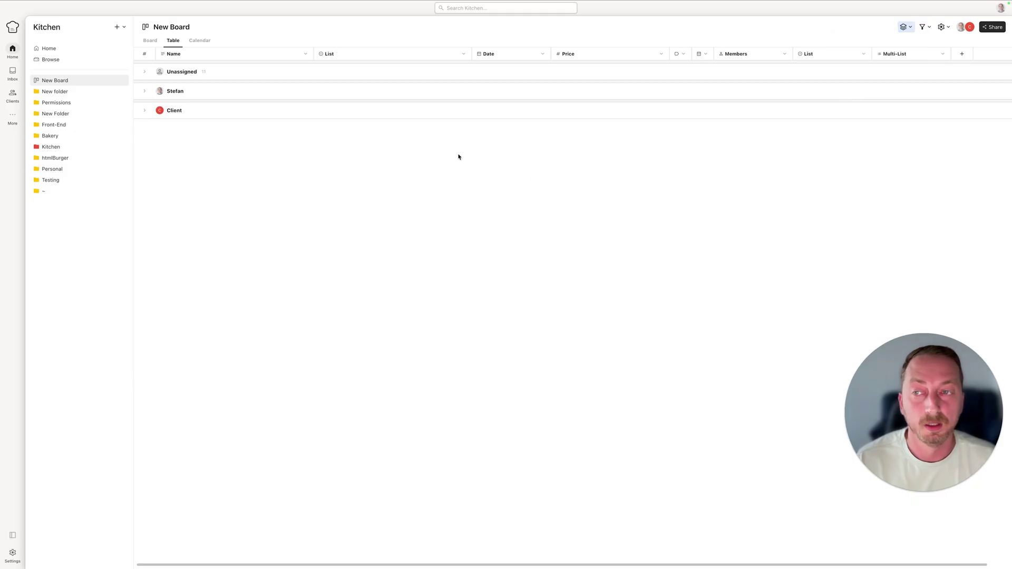
left_click(145, 111)
left_click(144, 90)
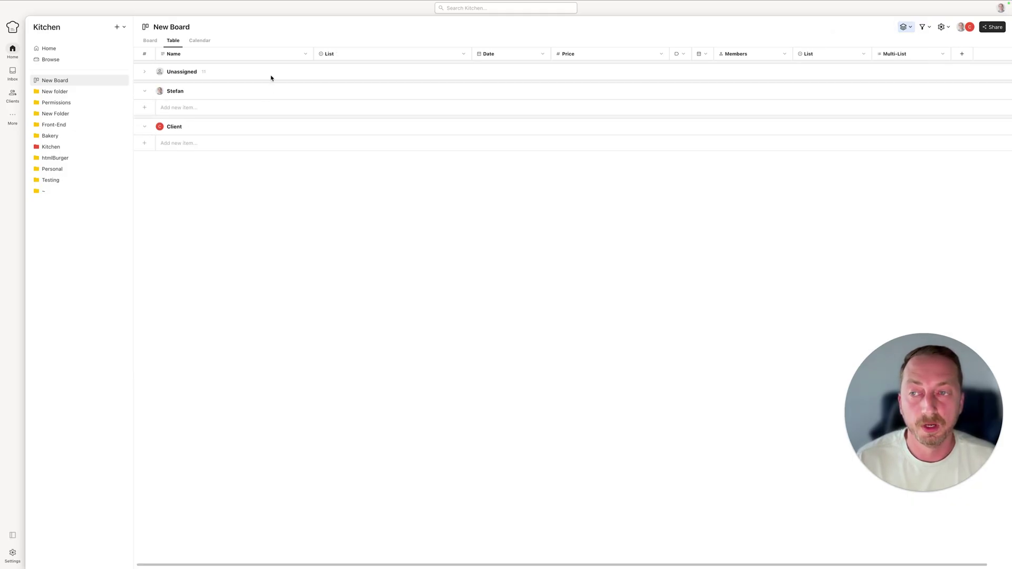
left_click(145, 72)
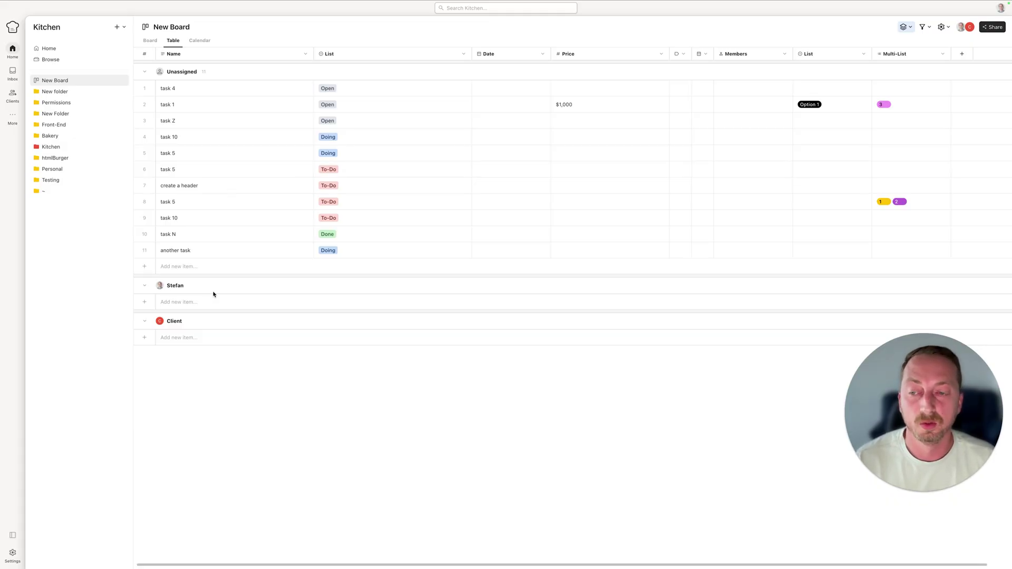
- Assign task 5 to a team member, drag task 10 into Client, then group by Due Date
left_click(741, 156)
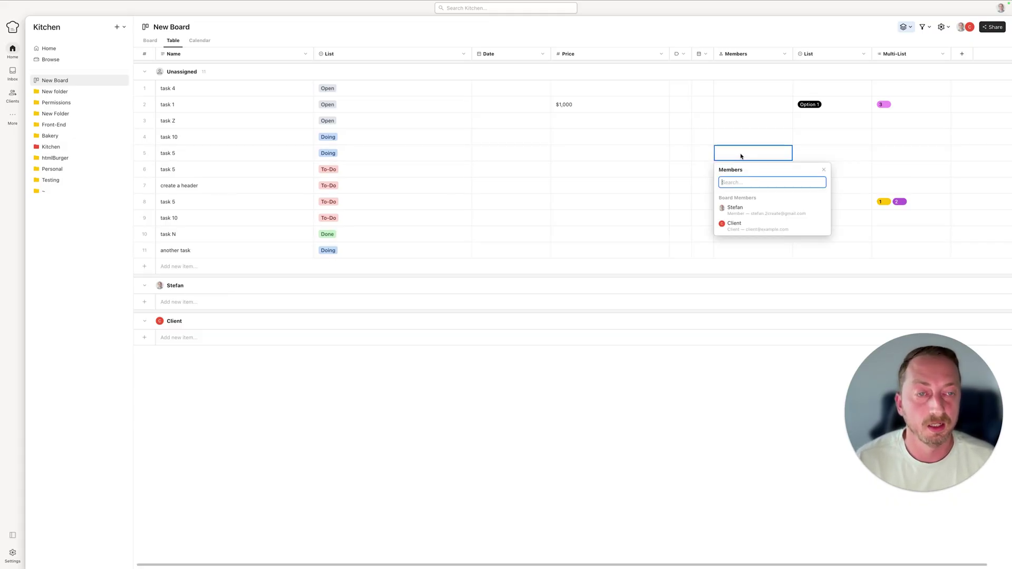
left_click(760, 211)
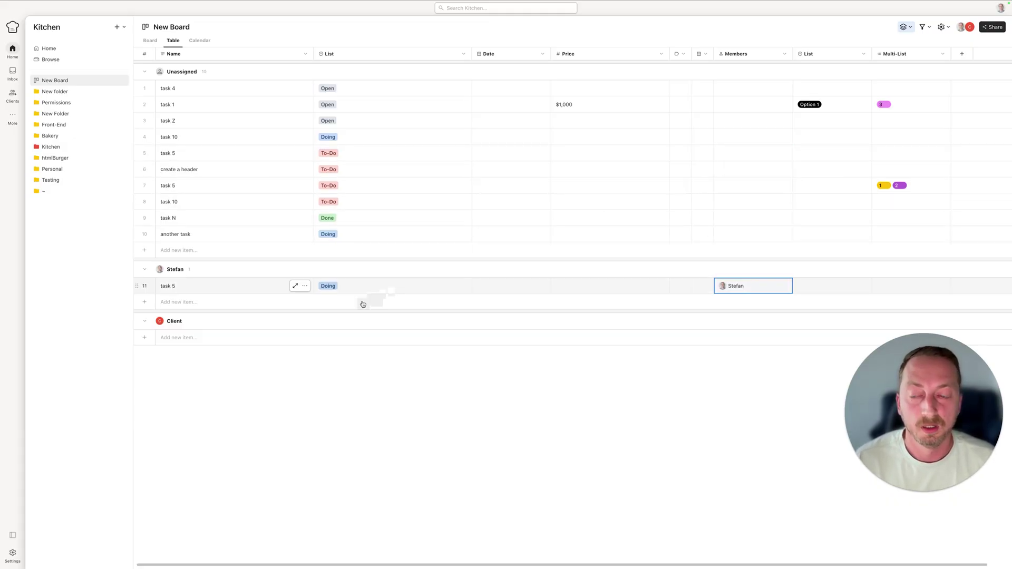
left_click_drag(140, 205, 226, 335)
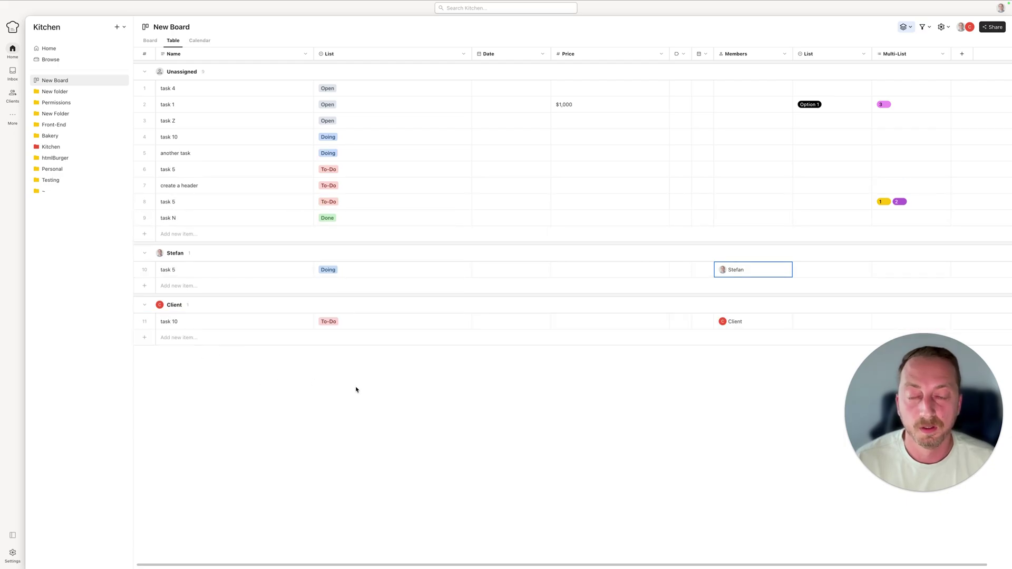
left_click(906, 27)
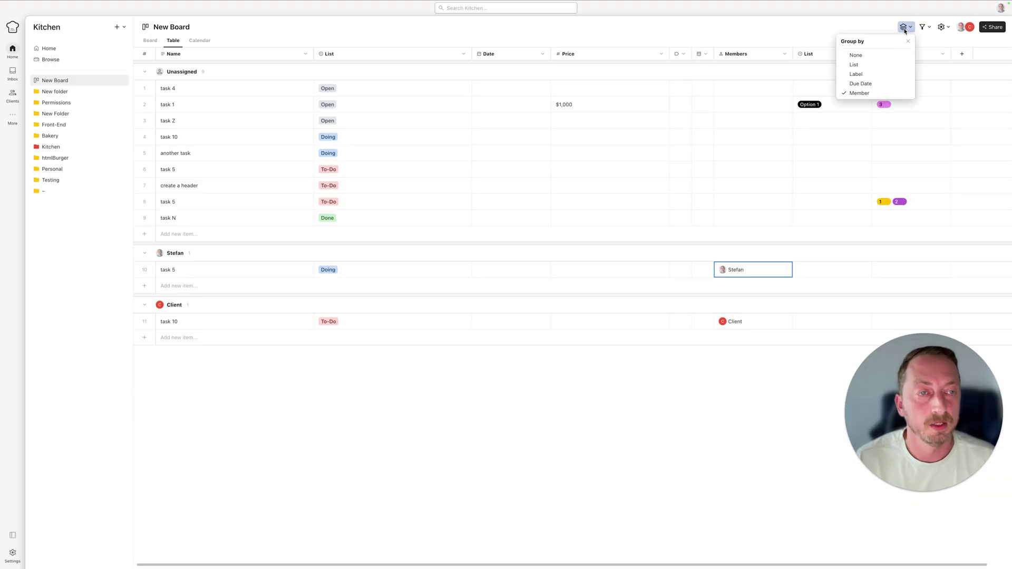
left_click(871, 84)
- Expand No Due Date and set task 5's date to Jun 27, 2025
left_click(144, 72)
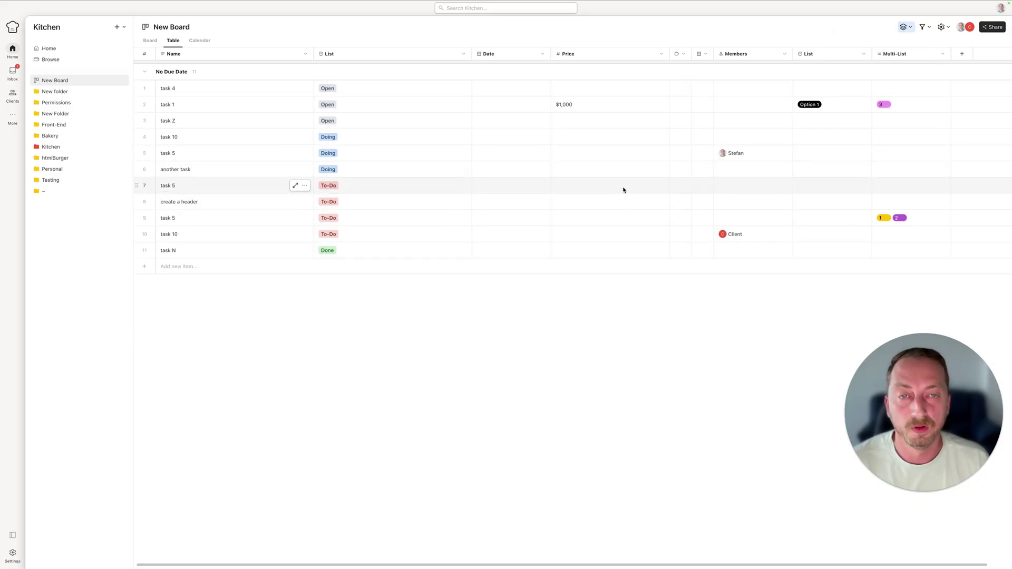
left_click(516, 186)
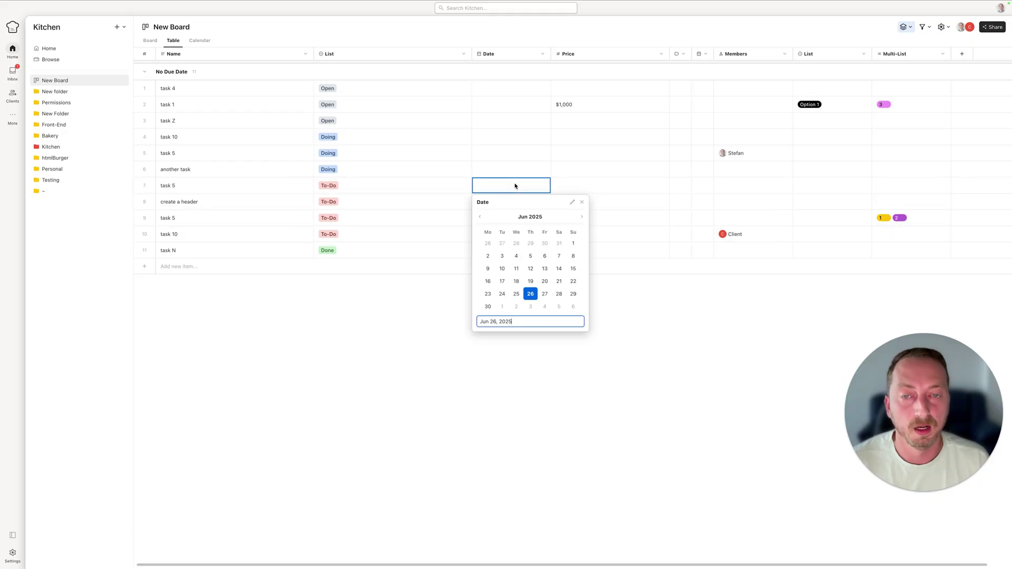
left_click(545, 294)
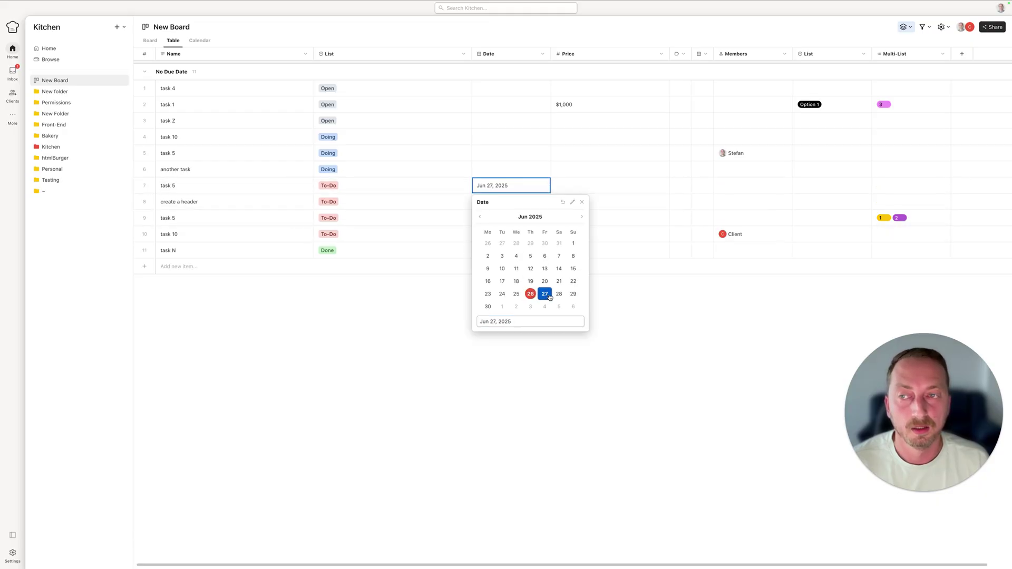
left_click(536, 366)
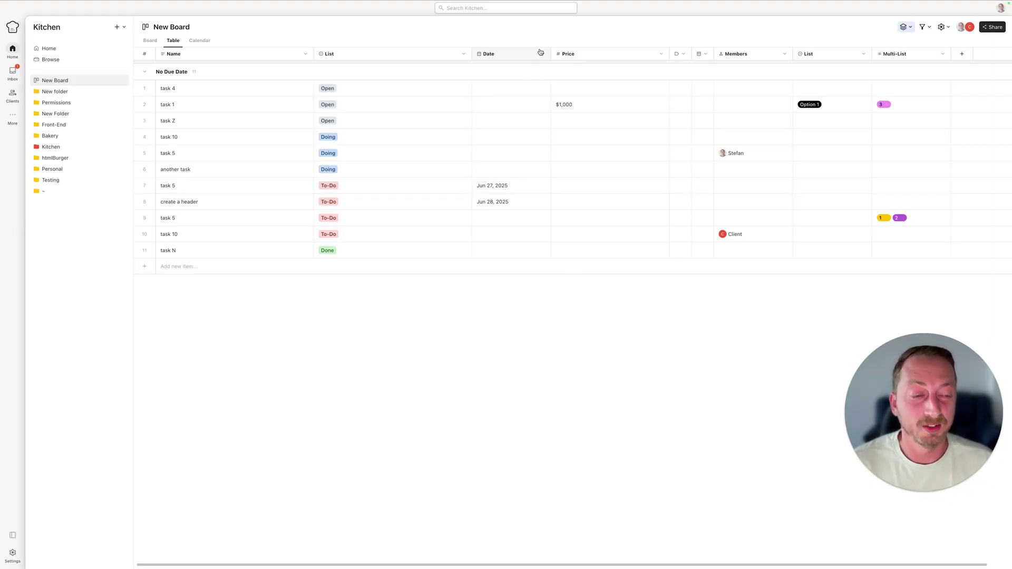
- Widen the Due Date column and move it between List and Date
left_click(707, 55)
left_click(709, 55)
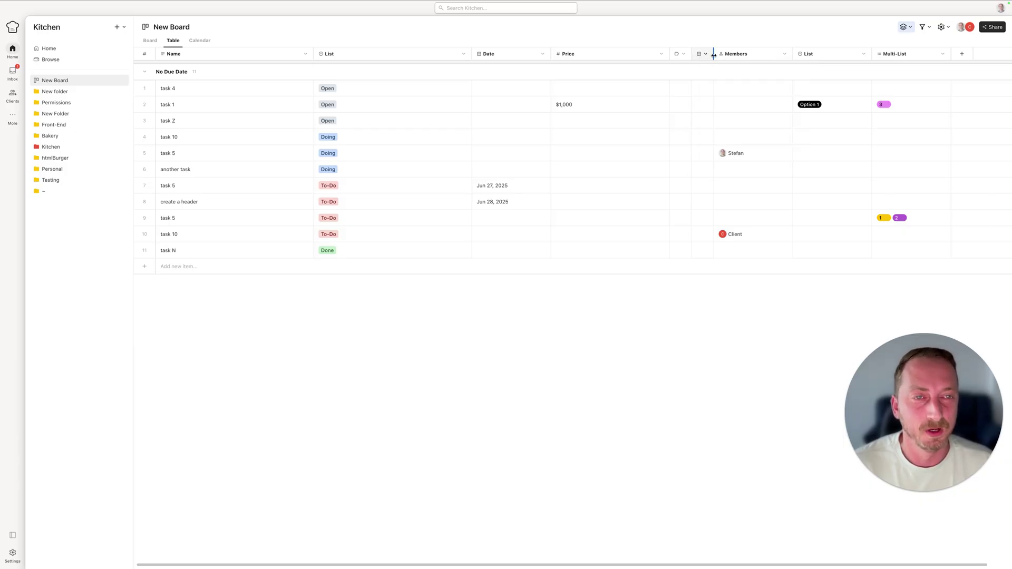
left_click_drag(714, 55, 807, 55)
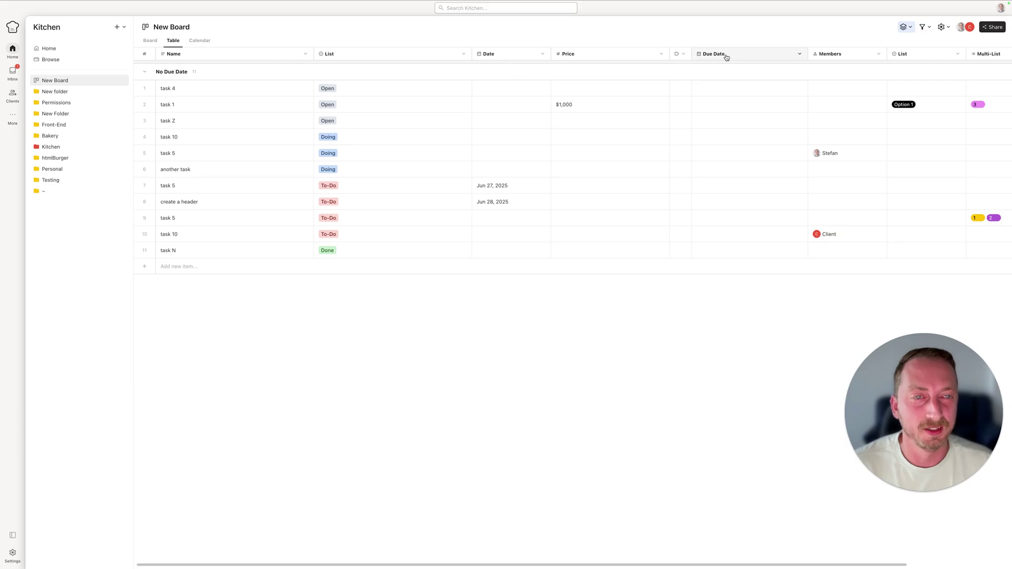
left_click_drag(727, 56, 484, 63)
left_click(514, 158)
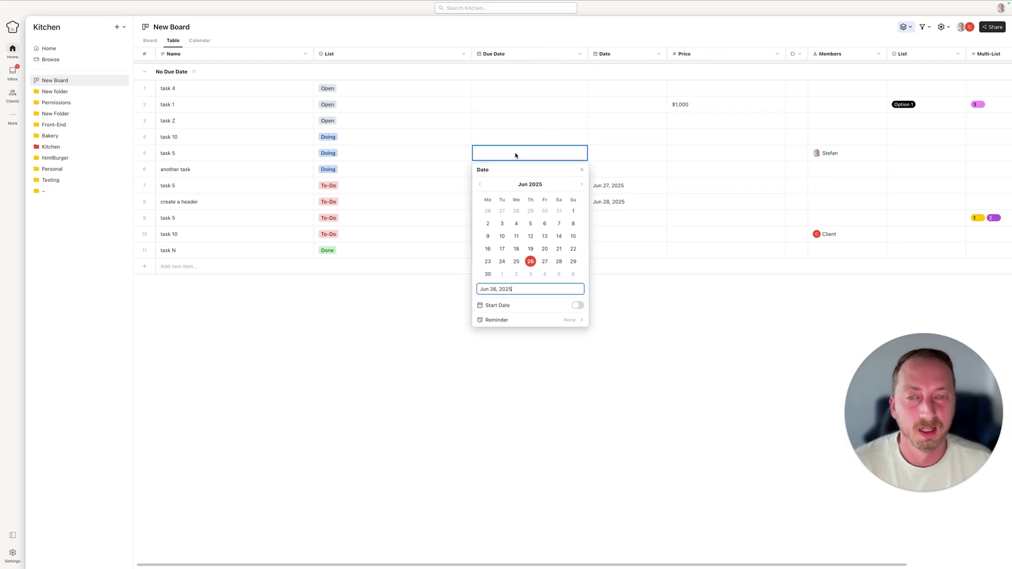
- Date two task 5 rows Jun 27 and Jun 28, 2025; drag another task and task 10 into those groups
left_click(547, 265)
scroll(531, 280, "right", 4)
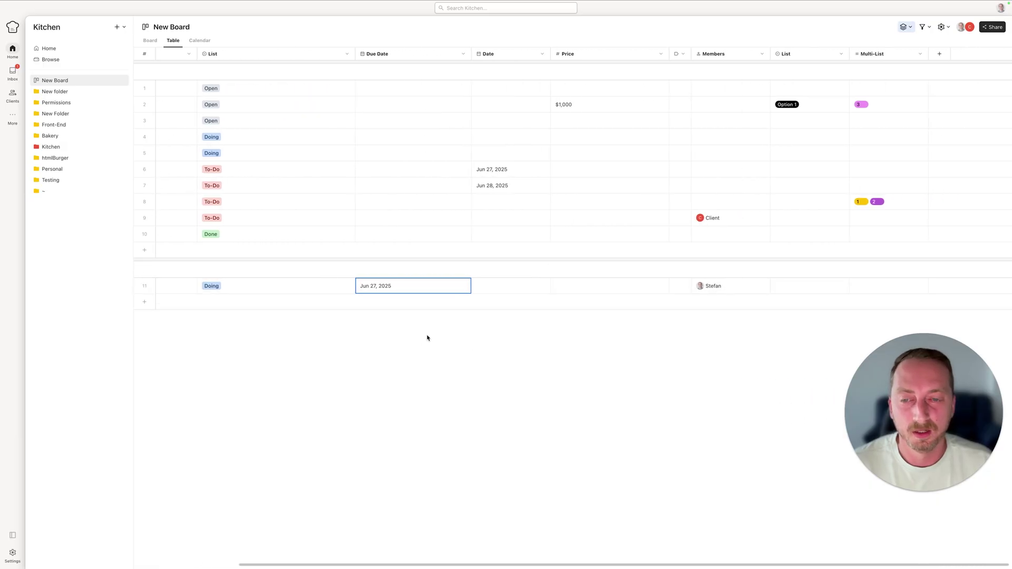
scroll(430, 340, "left", 4)
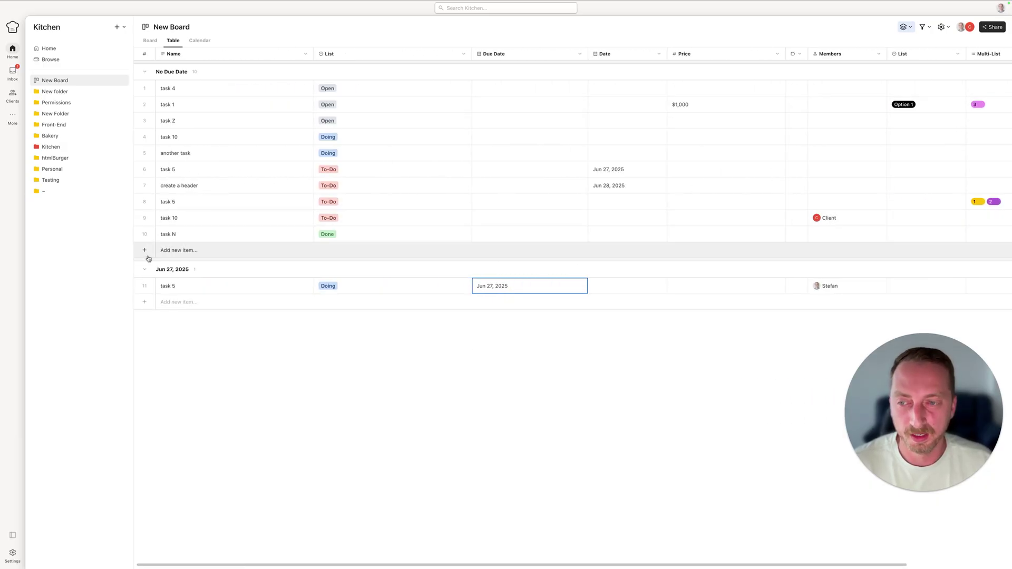
left_click(531, 169)
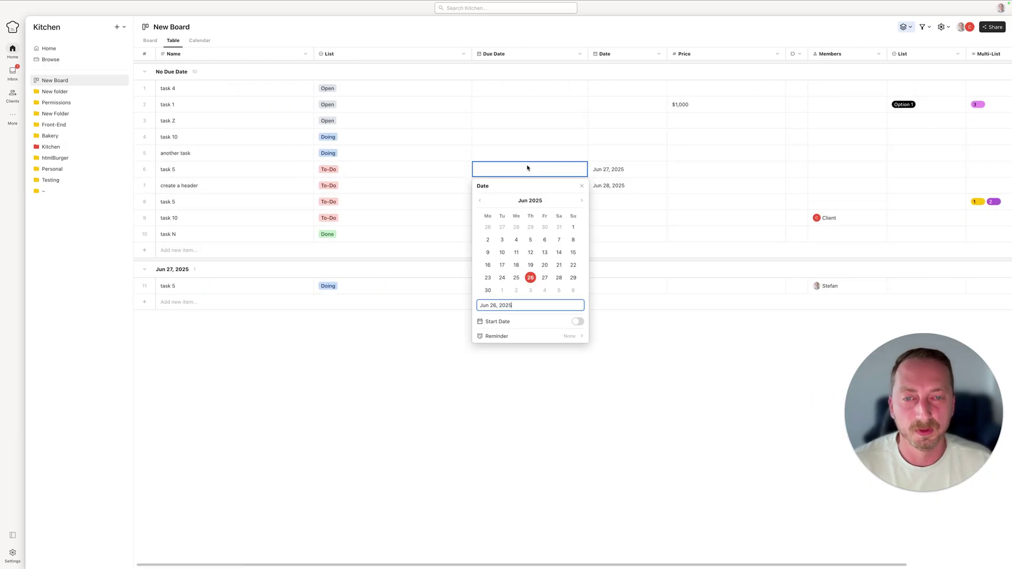
left_click(560, 278)
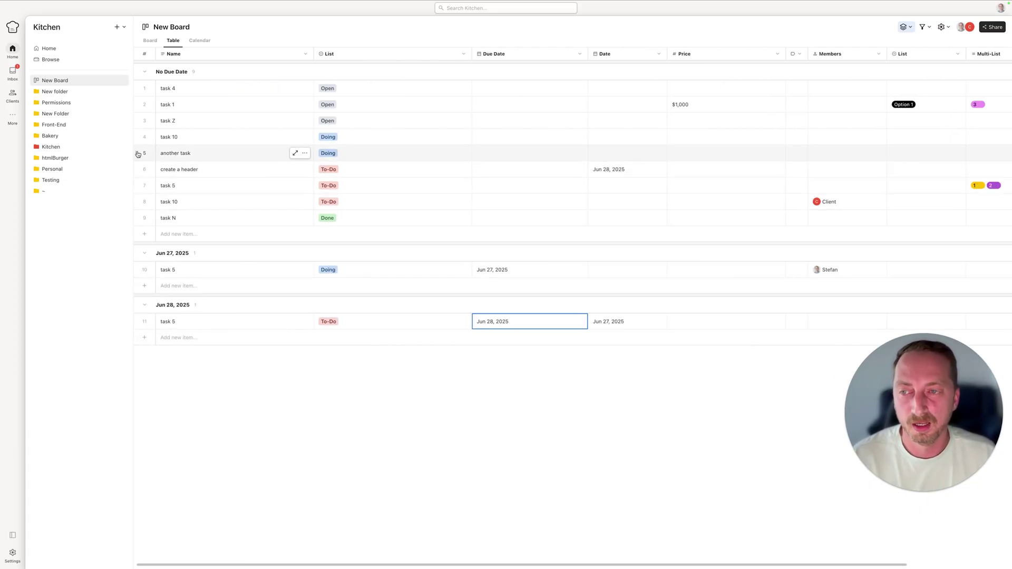
left_click_drag(141, 154, 172, 262)
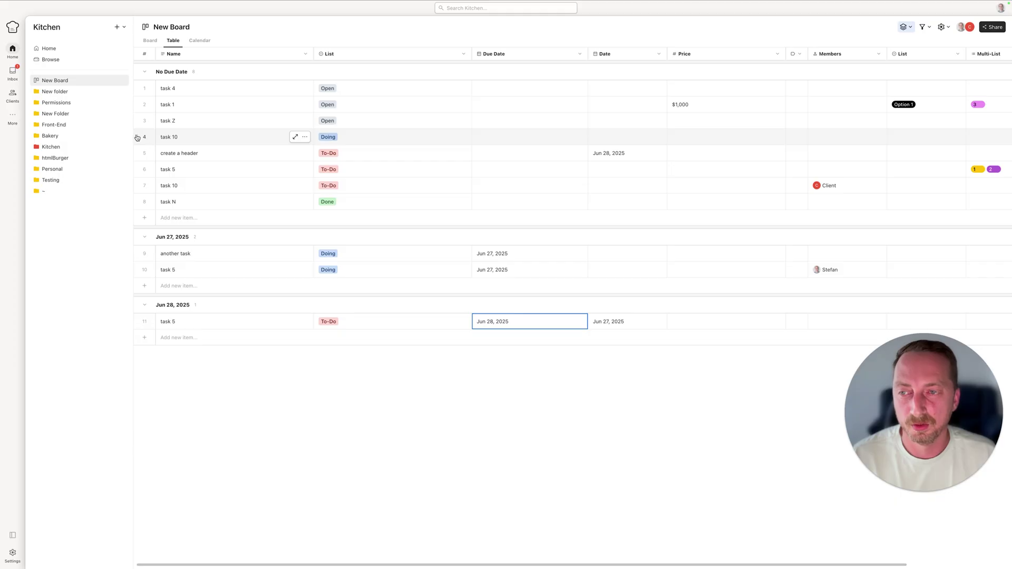
left_click_drag(140, 137, 170, 313)
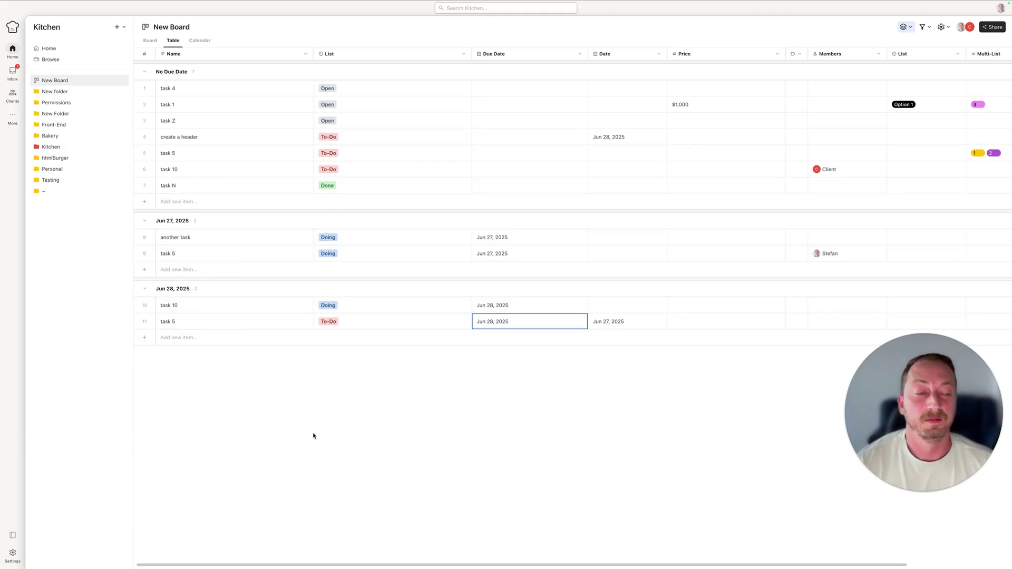
left_click_drag(912, 417, 545, 200)
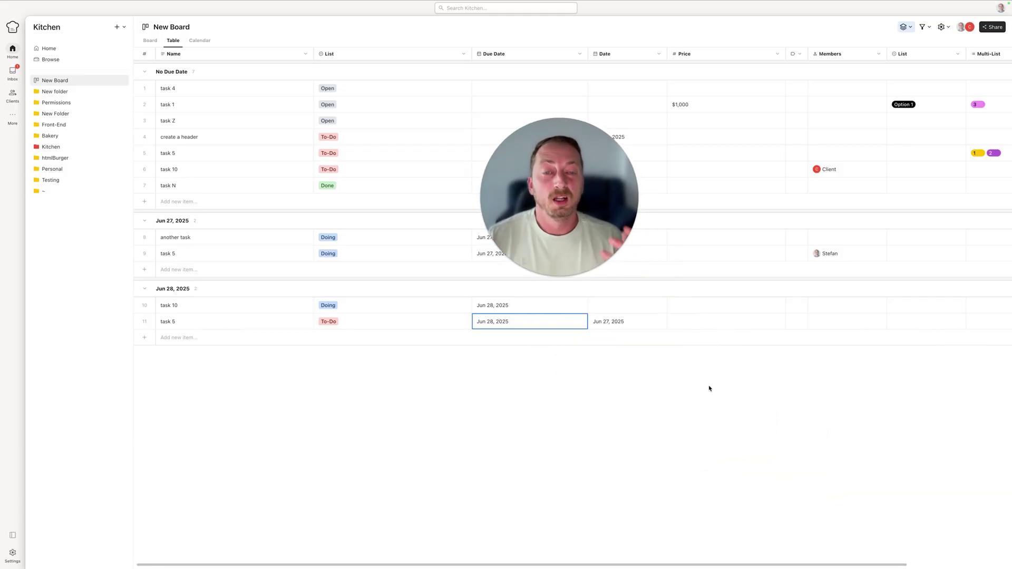